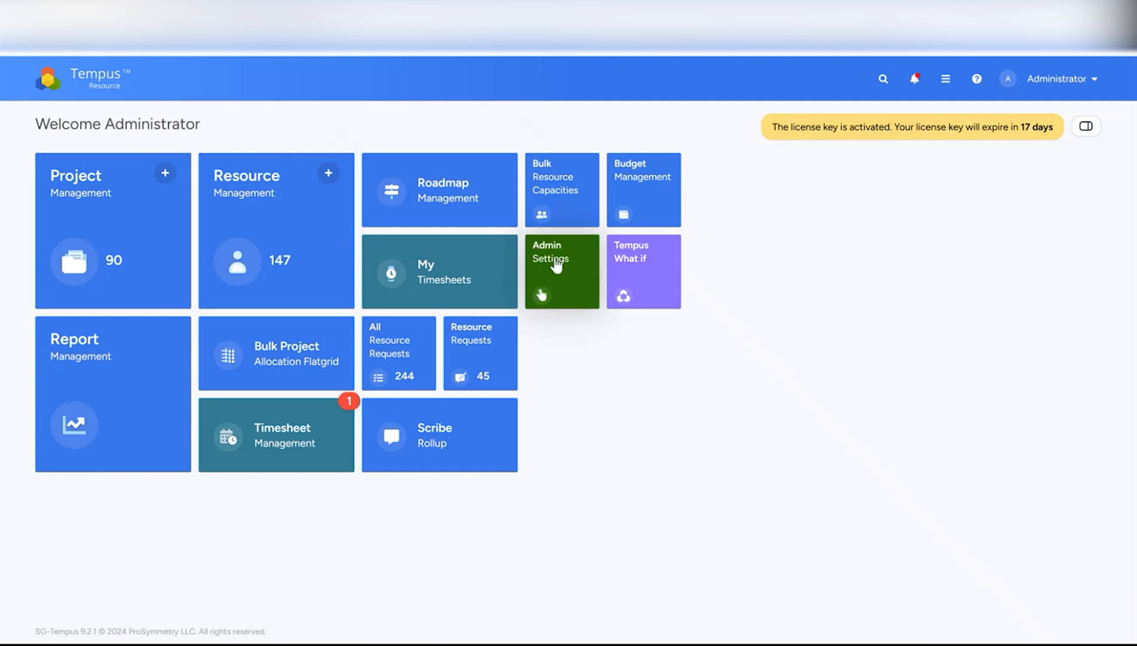
# - Check that Exclude proposal projects is on in the Global General Settings, then save them
pyautogui.click(557, 263)
pyautogui.scroll(-3, 515, 296)
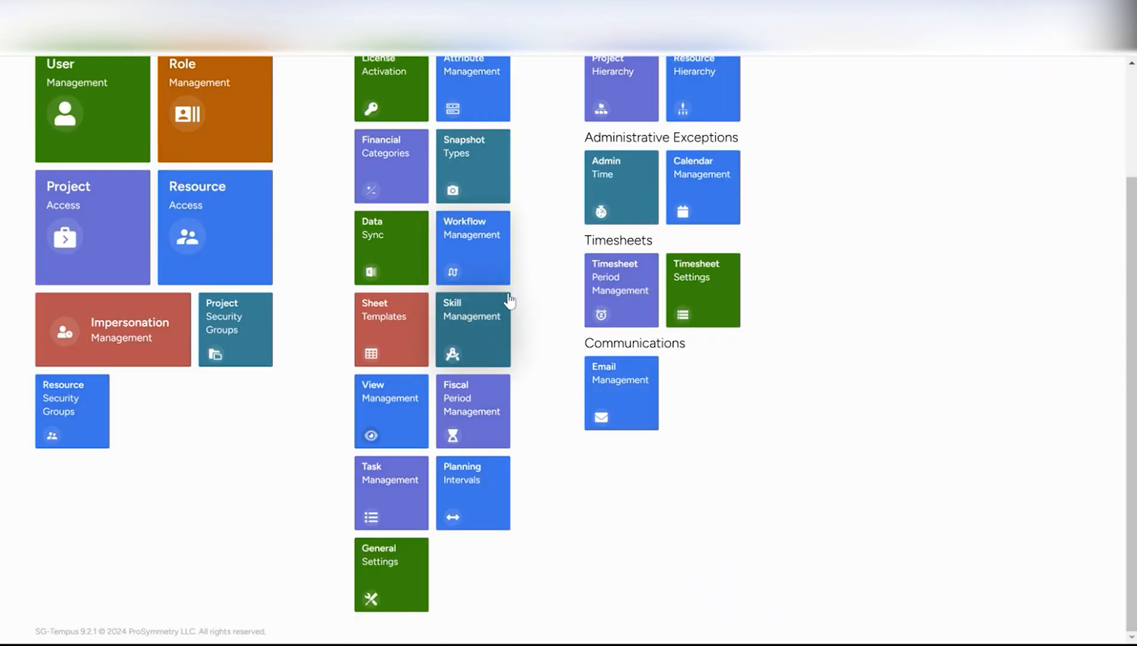
pyautogui.click(377, 561)
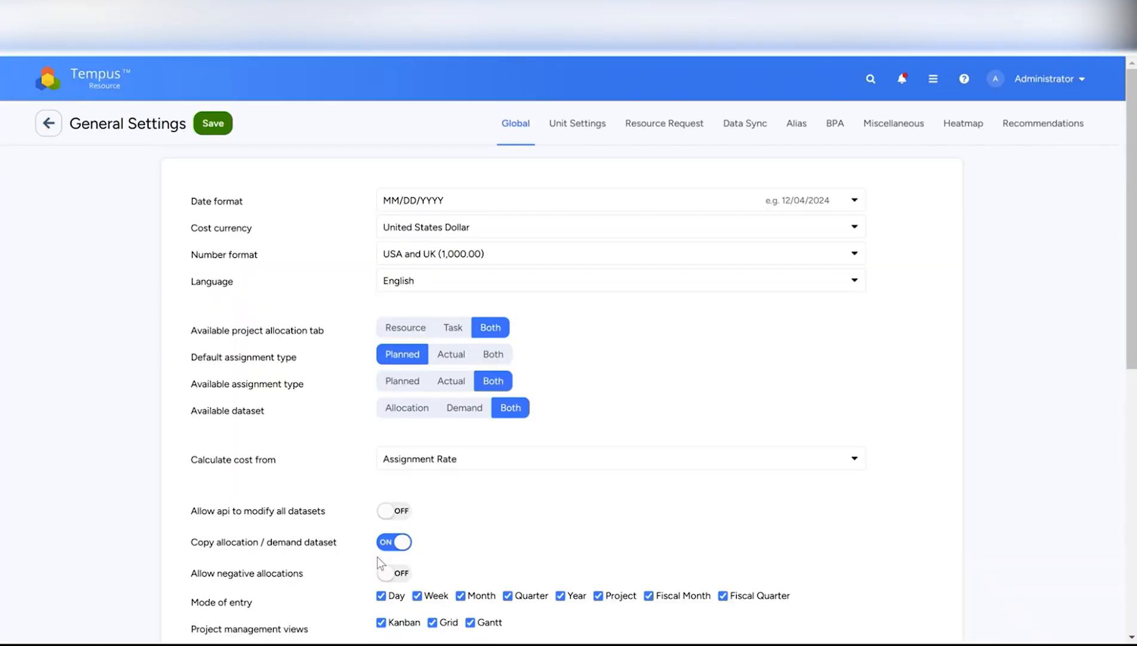
pyautogui.scroll(-5, 502, 192)
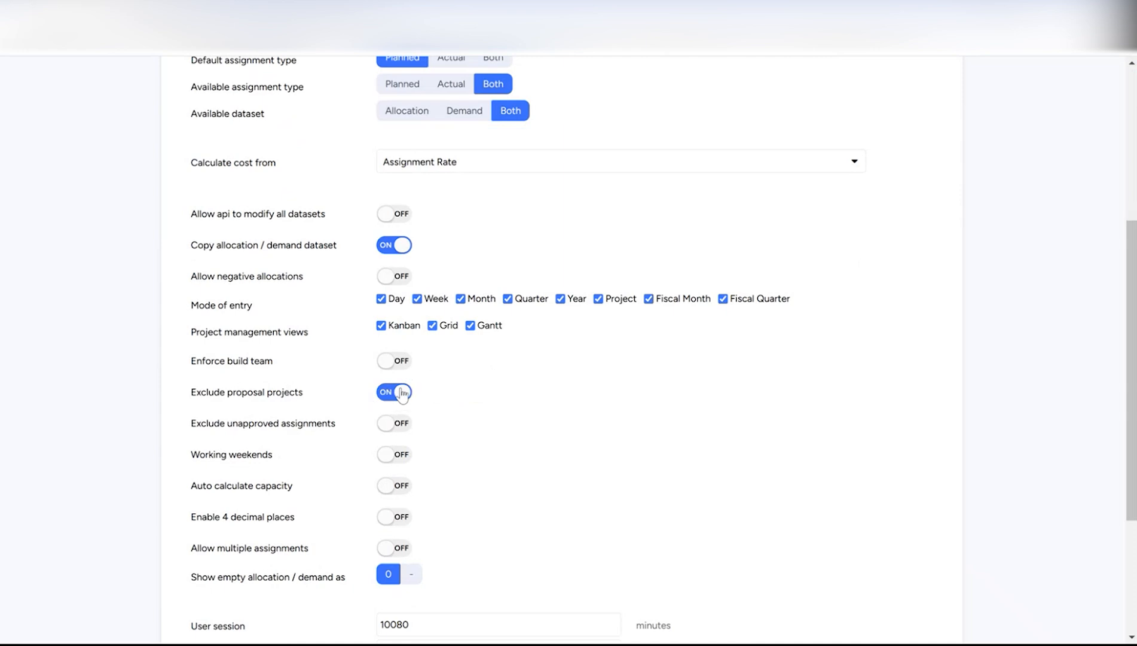
pyautogui.scroll(2, 412, 393)
pyautogui.scroll(3, 412, 391)
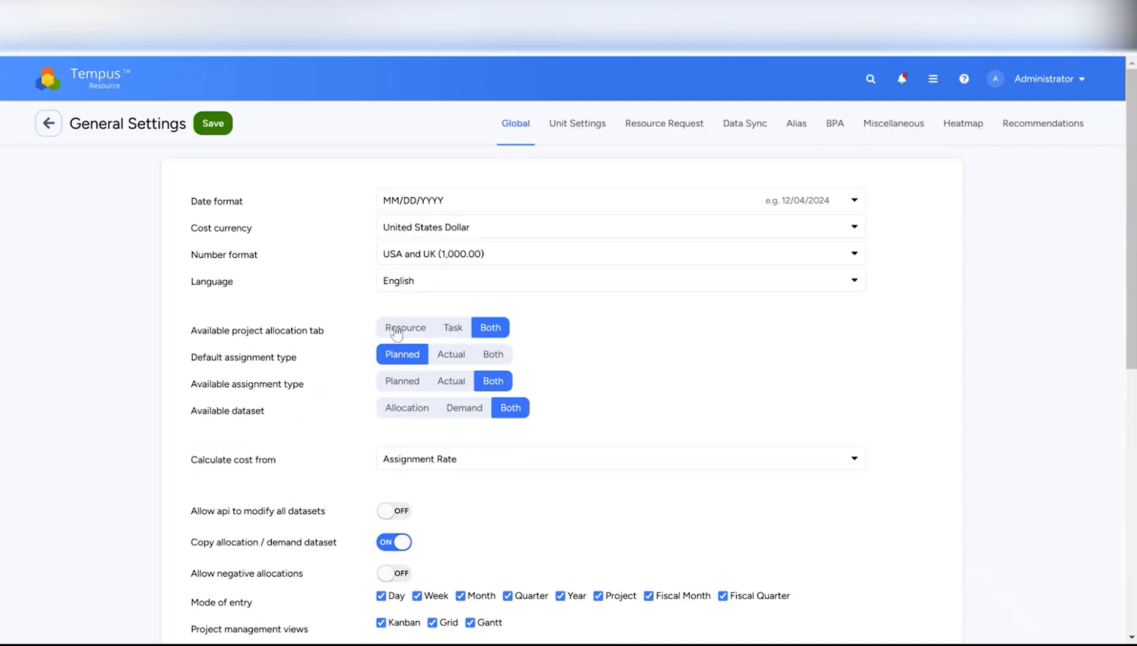
pyautogui.click(209, 134)
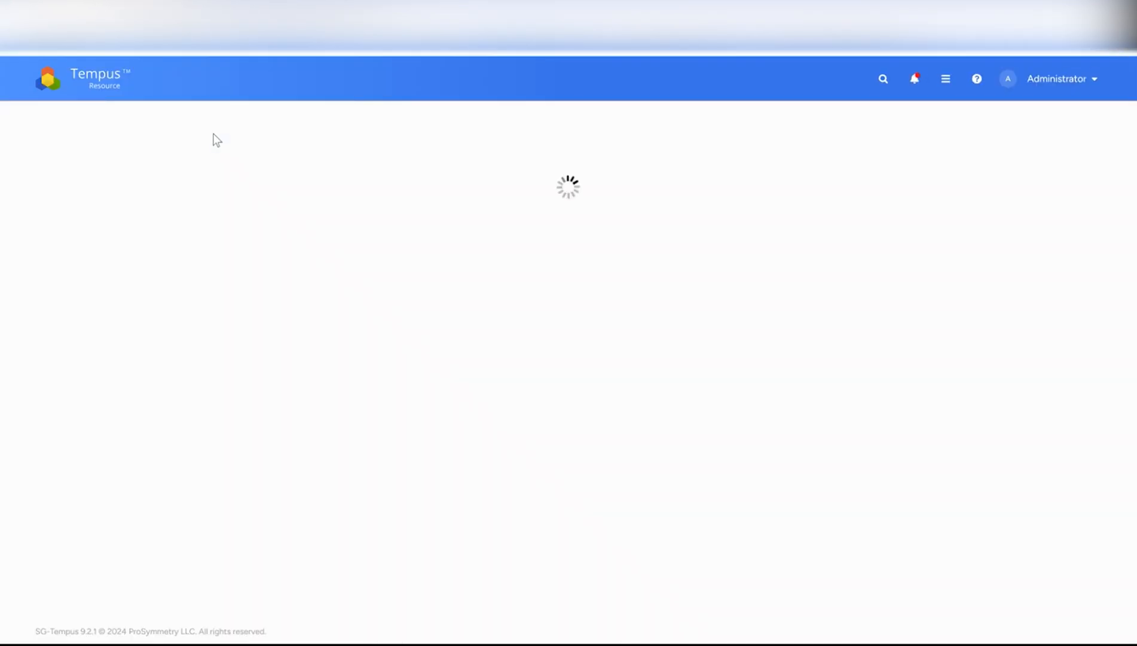
# - Open the New Proposal 3 project from Project Management
pyautogui.click(110, 86)
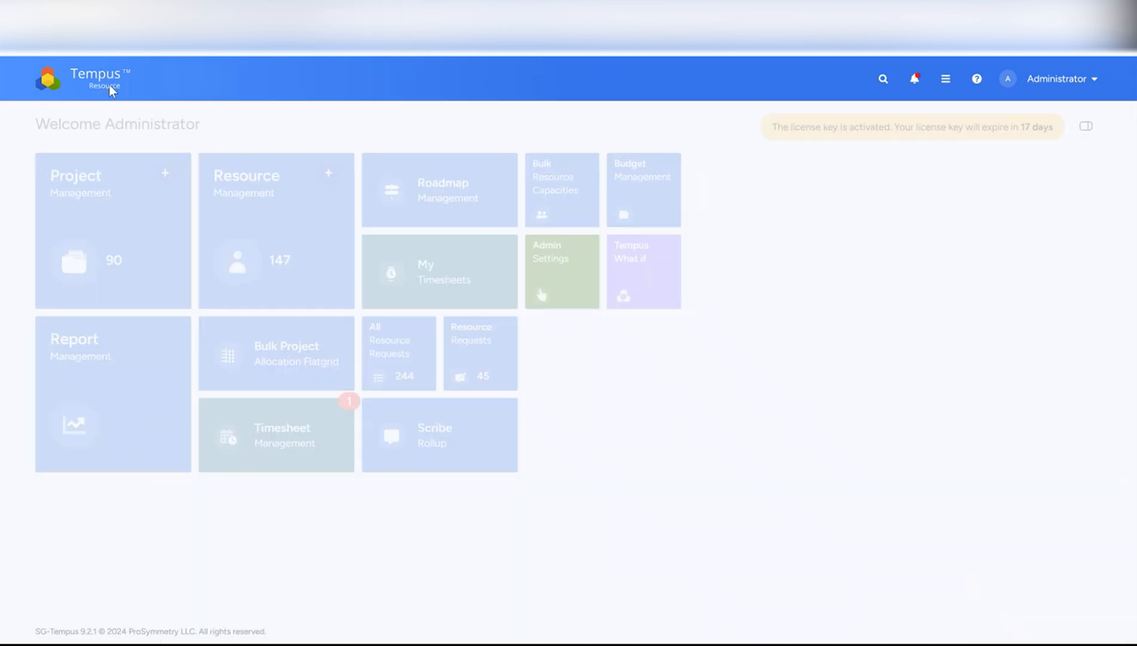
pyautogui.click(92, 192)
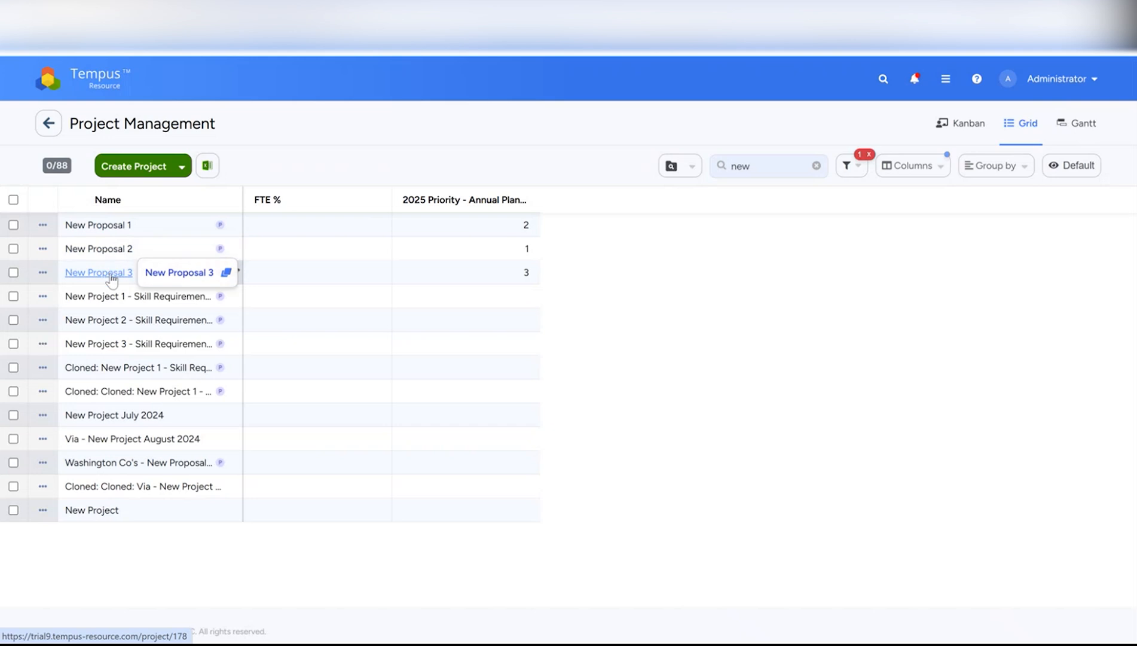
pyautogui.click(111, 276)
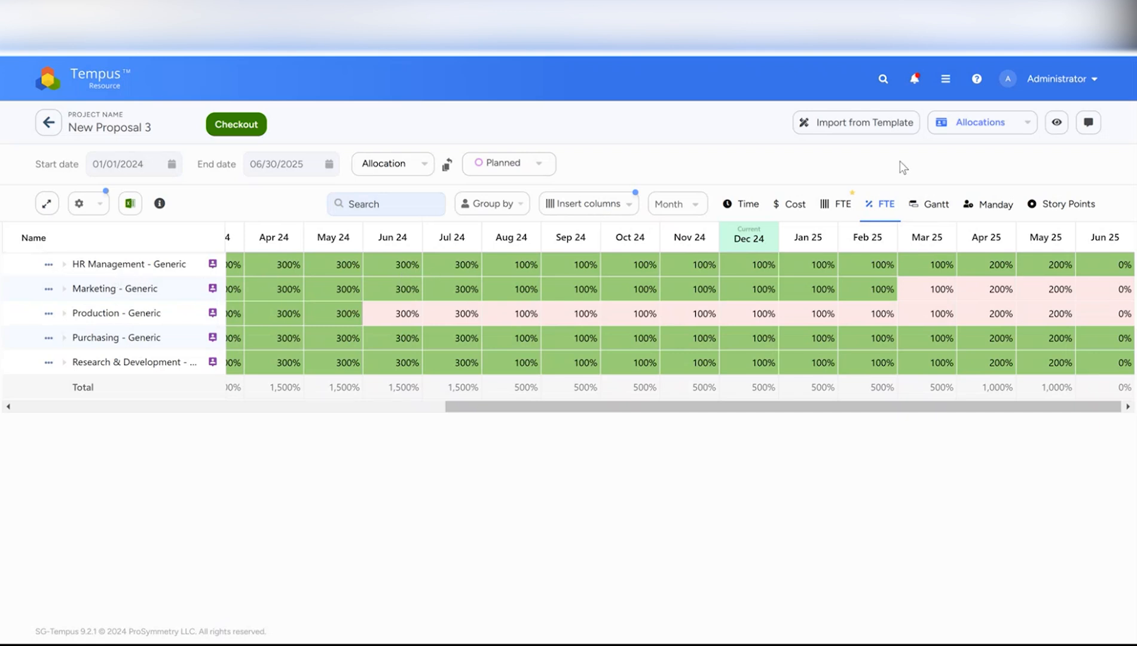
# - Confirm Is Proposal is Yes in the project's Attributes view and save the project
pyautogui.click(964, 122)
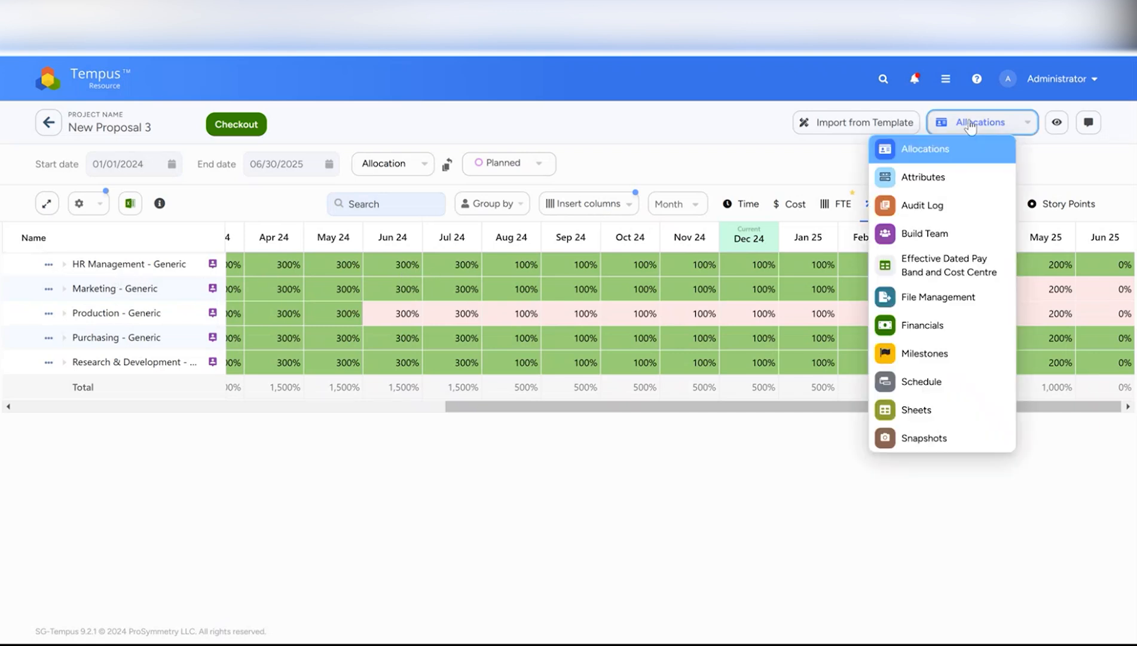
pyautogui.click(936, 176)
pyautogui.scroll(-1, 287, 389)
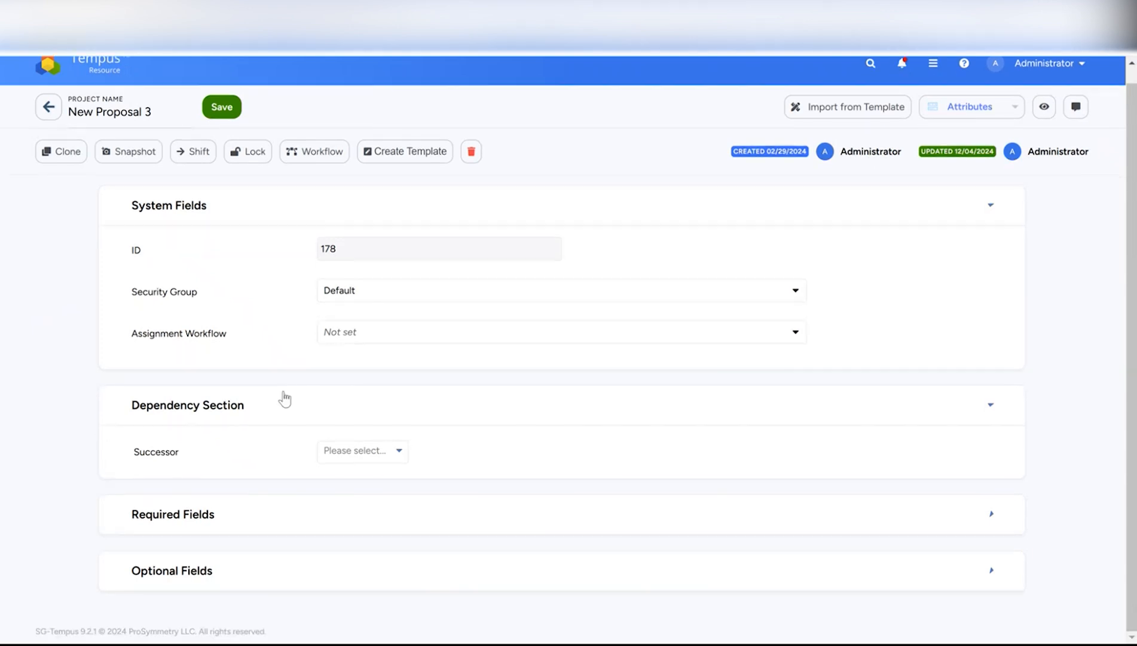
pyautogui.click(287, 515)
pyautogui.scroll(-7, 290, 512)
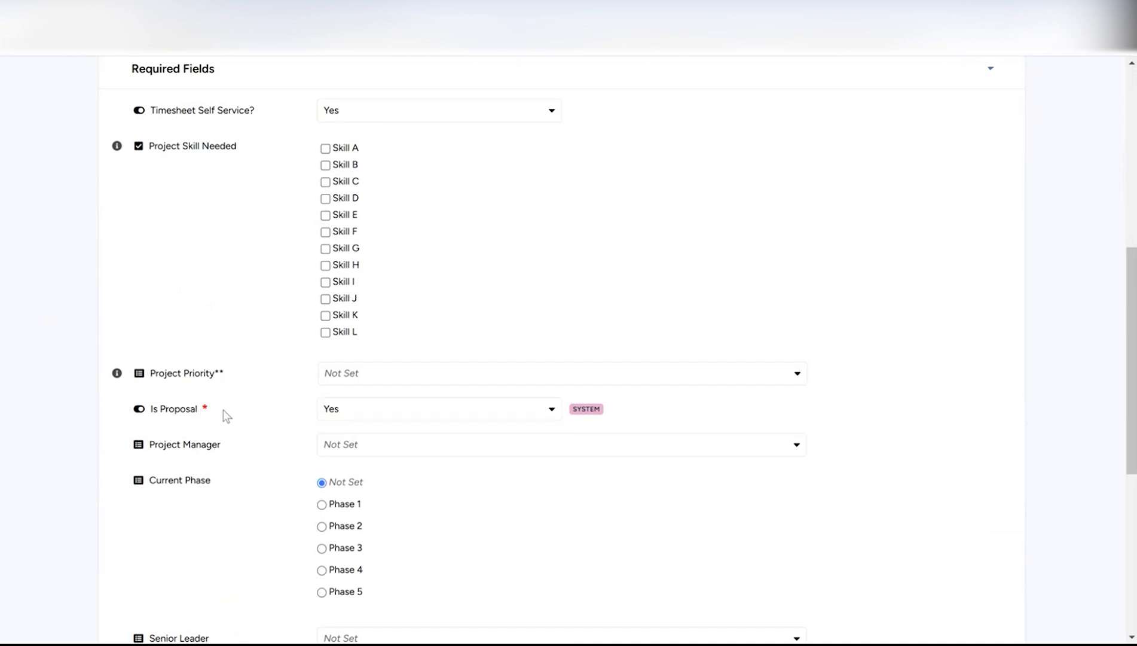
pyautogui.click(408, 413)
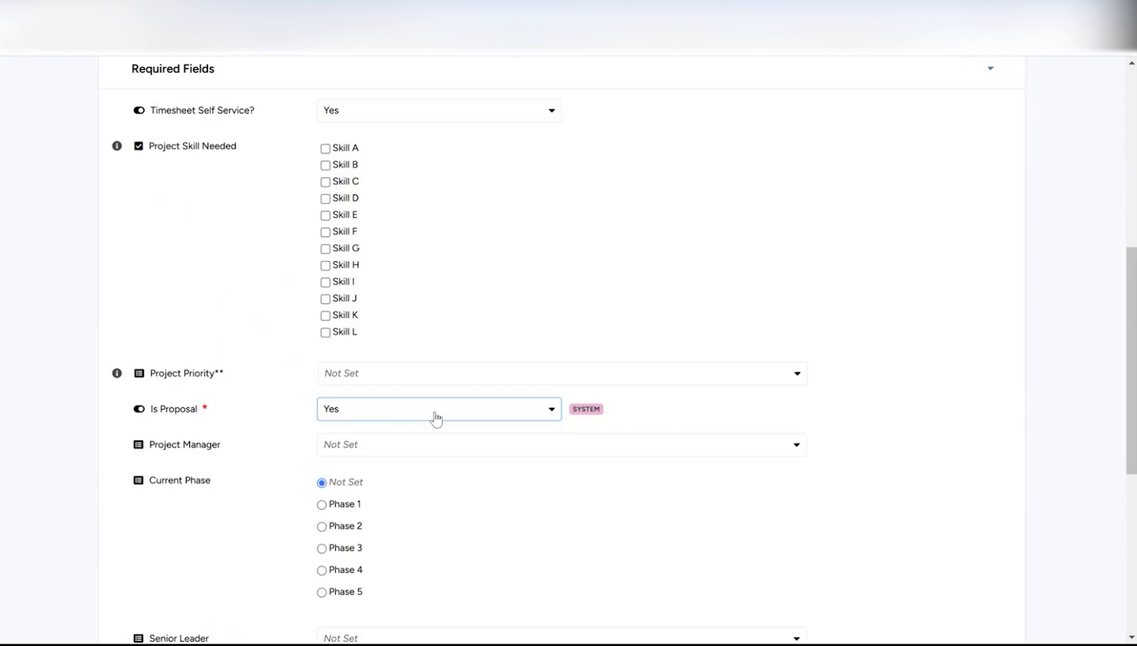
pyautogui.scroll(8, 434, 418)
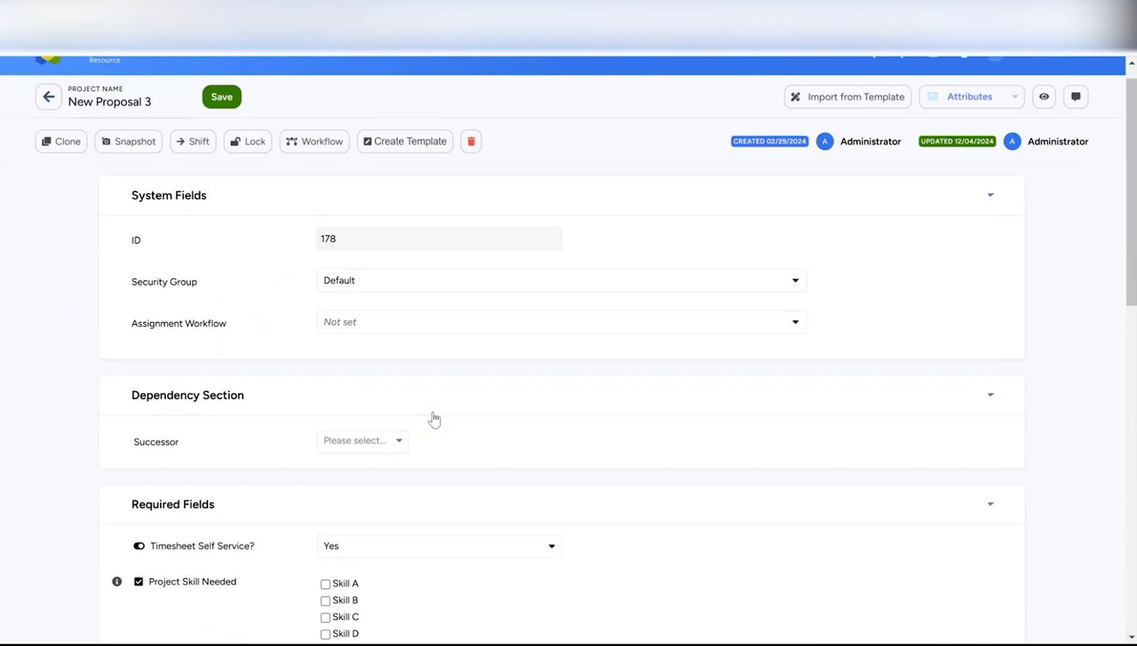
pyautogui.click(223, 120)
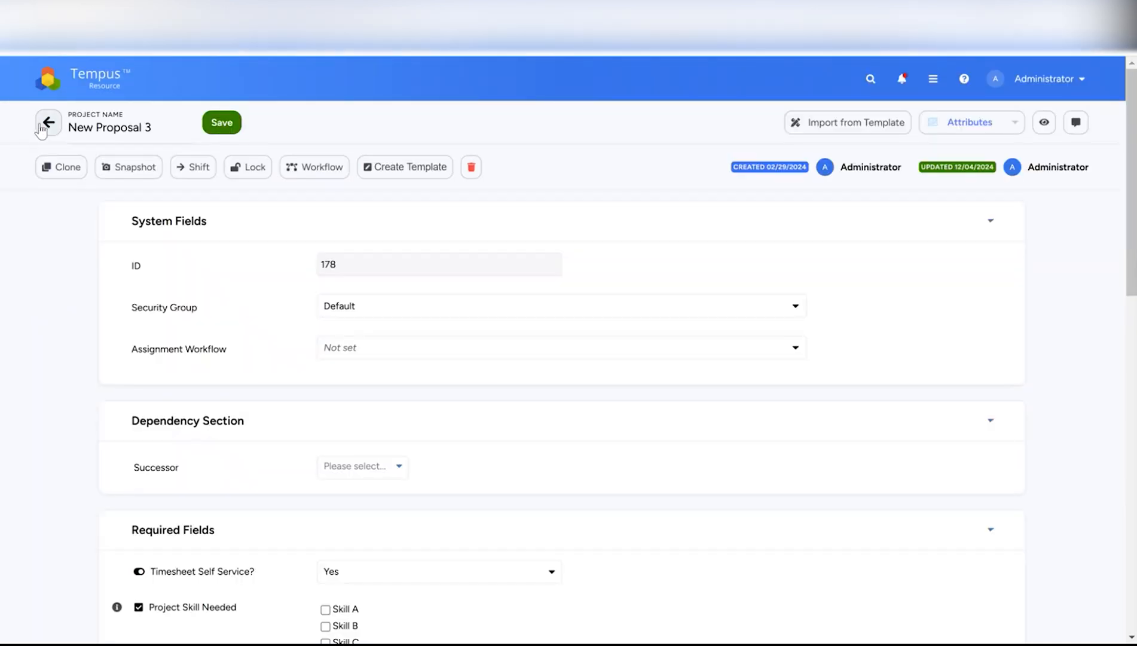
pyautogui.click(950, 122)
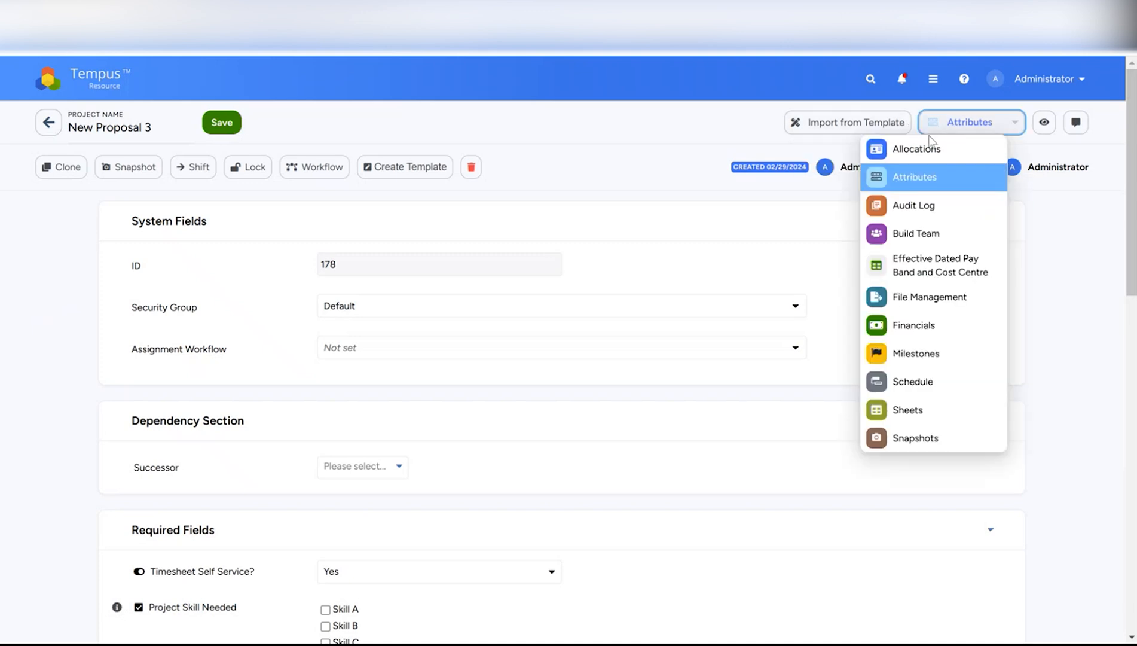
# - Return to the Allocations view and check out New Proposal 3 for editing
pyautogui.click(915, 151)
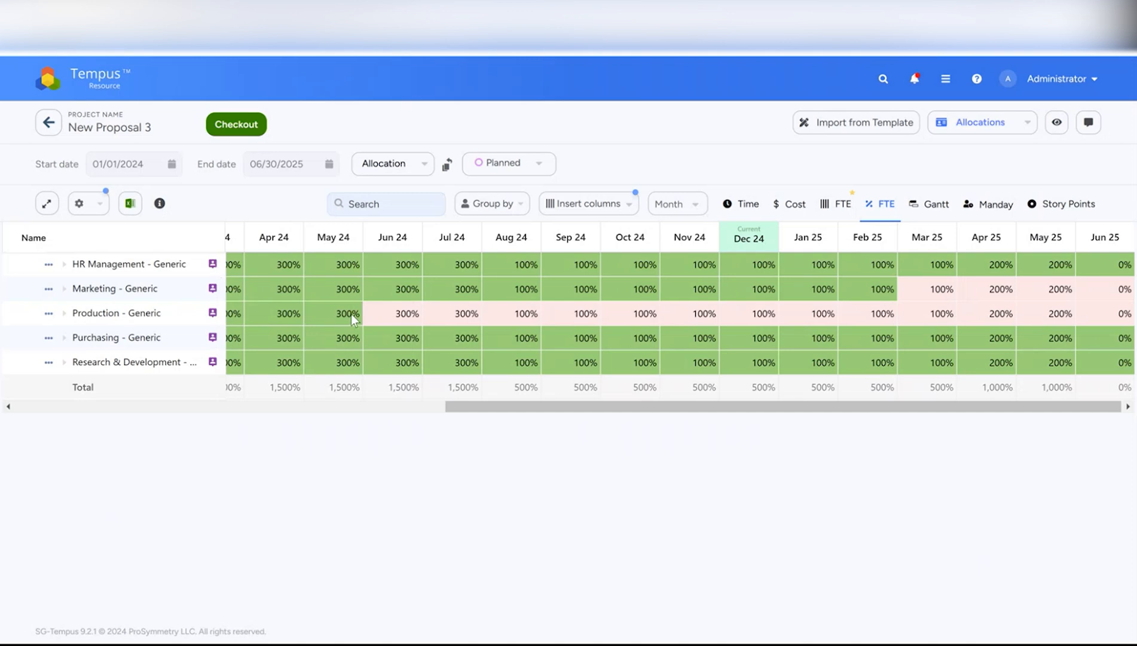
pyautogui.click(250, 126)
pyautogui.click(244, 129)
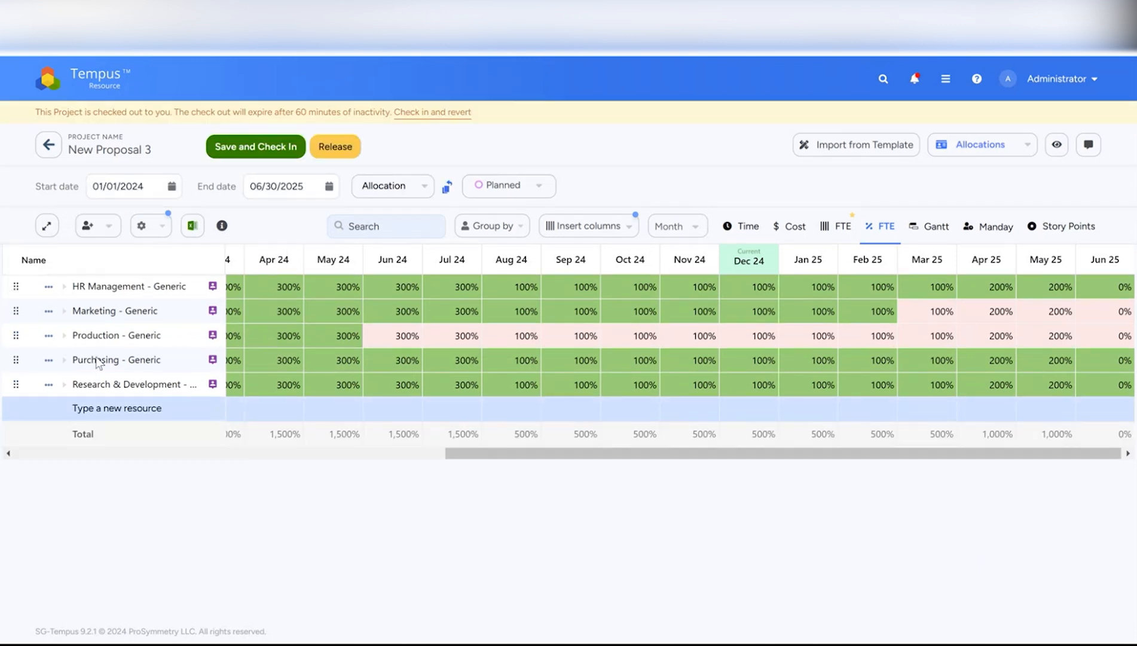
# - Replace the Research & Development - Generic resource with a named person found by search
pyautogui.click(49, 386)
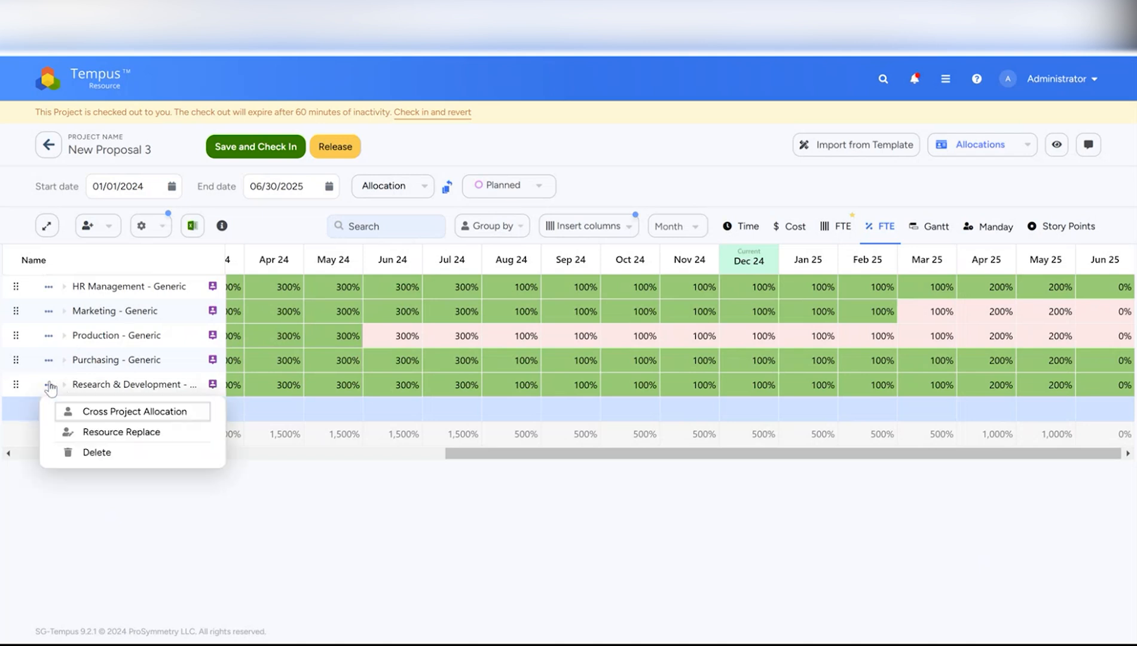
pyautogui.click(91, 433)
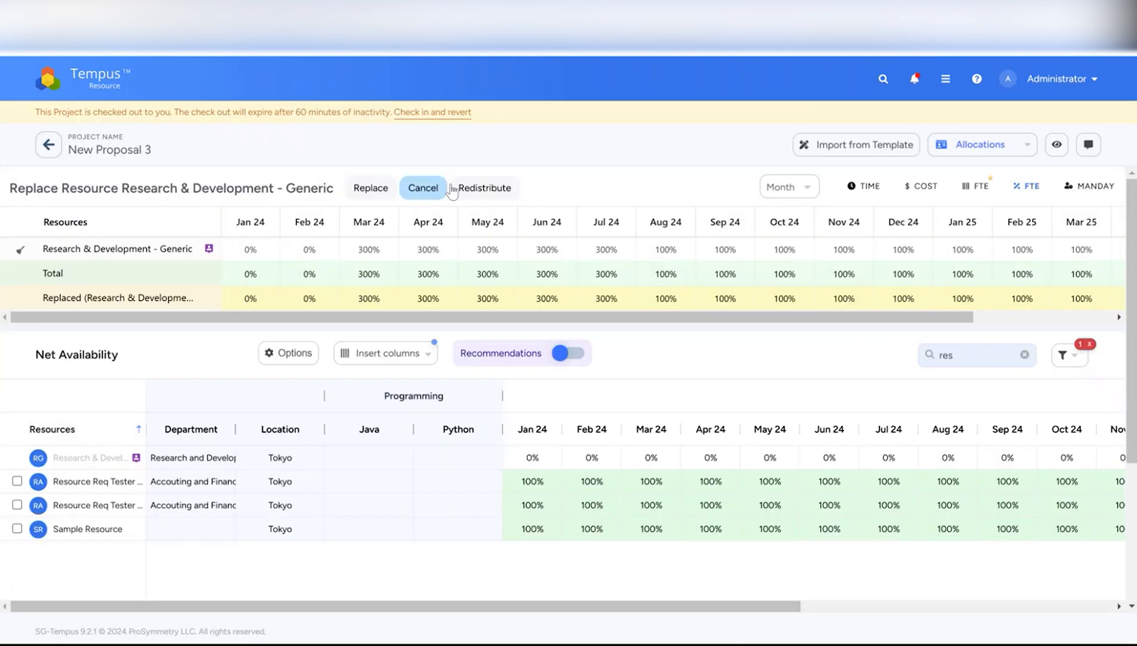
pyautogui.click(1025, 356)
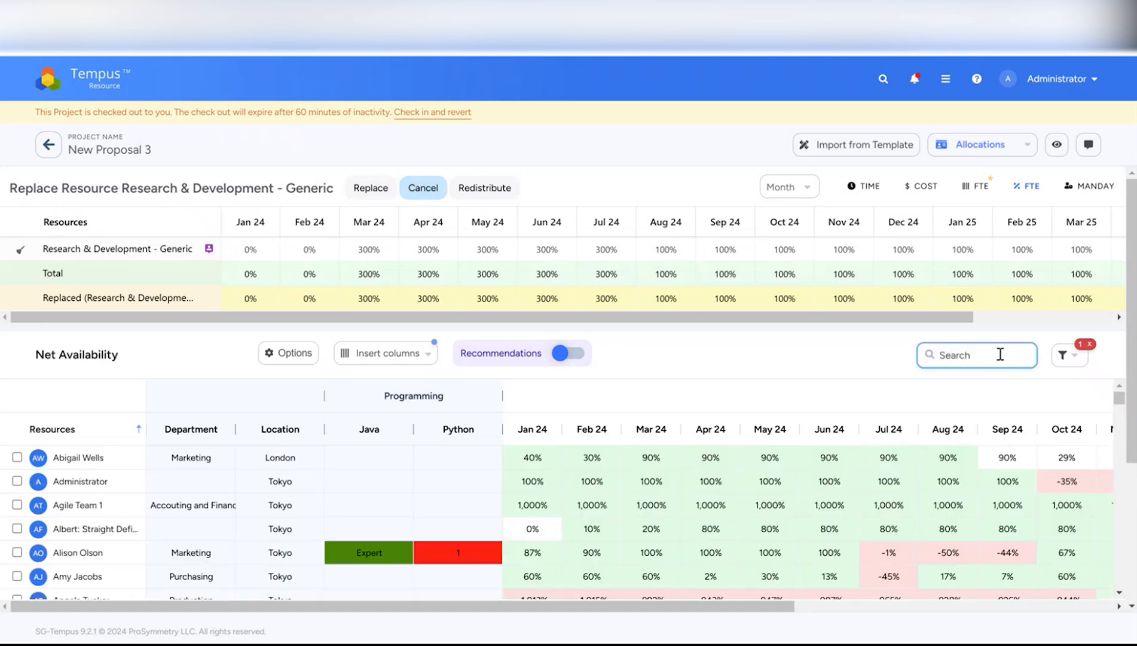
pyautogui.write('sue')
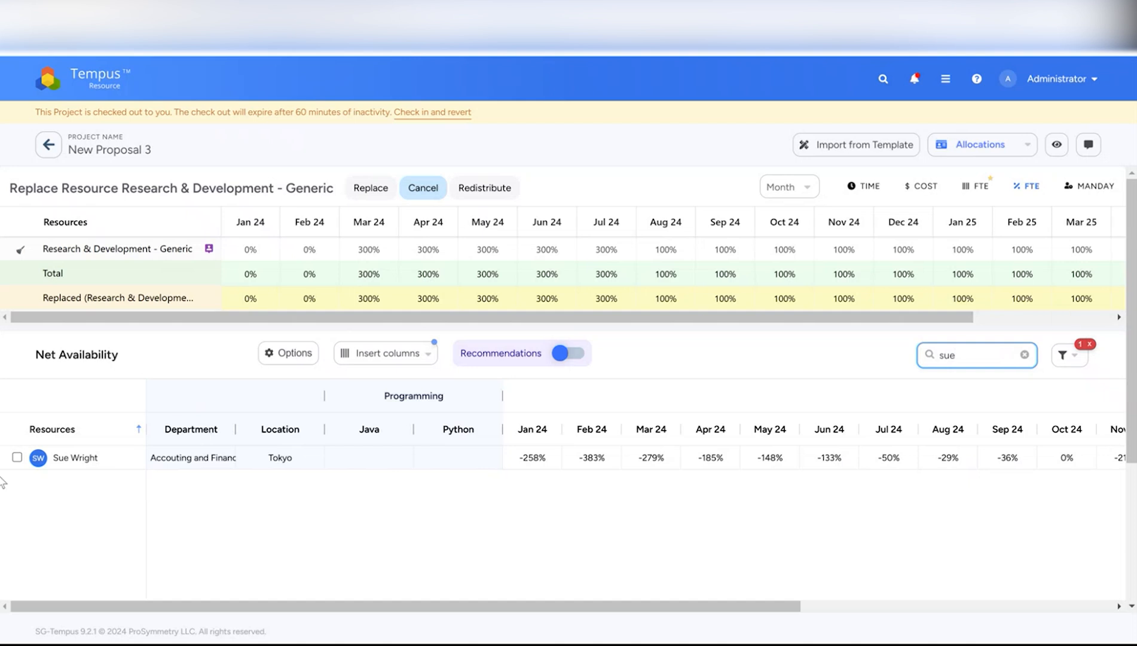
pyautogui.click(17, 457)
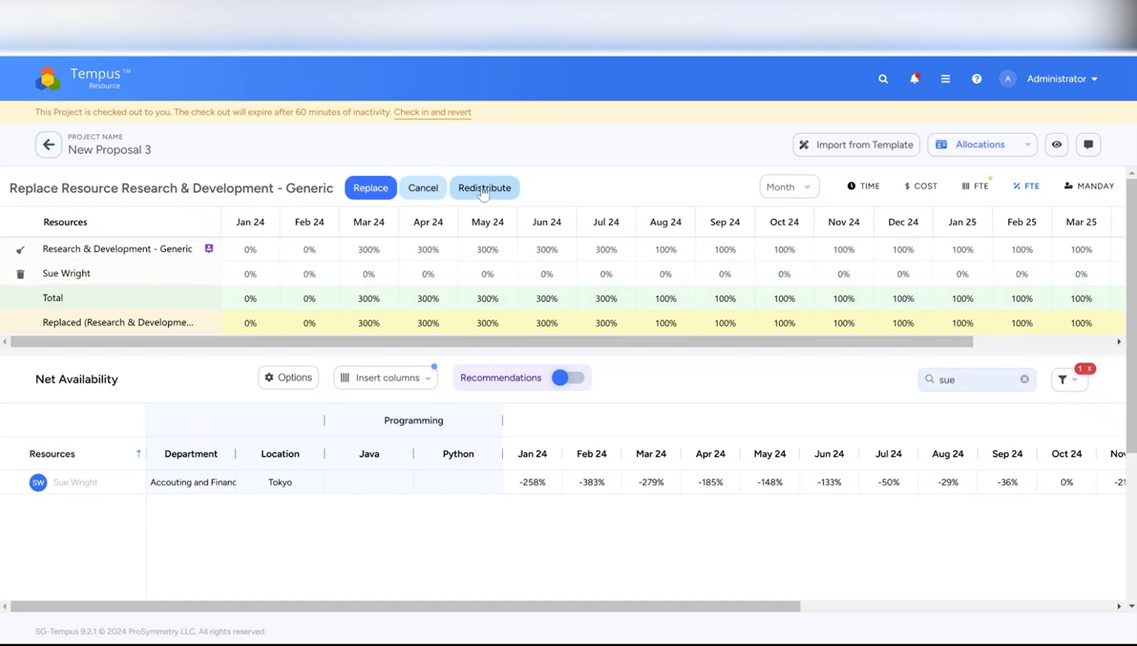
pyautogui.click(370, 188)
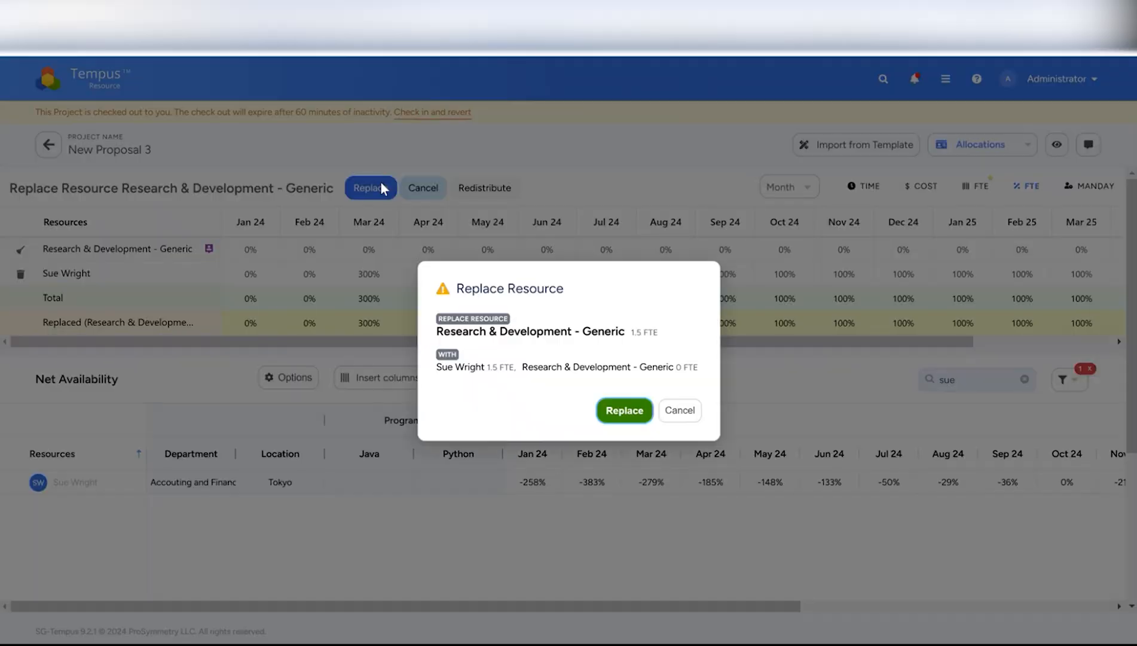
pyautogui.click(624, 411)
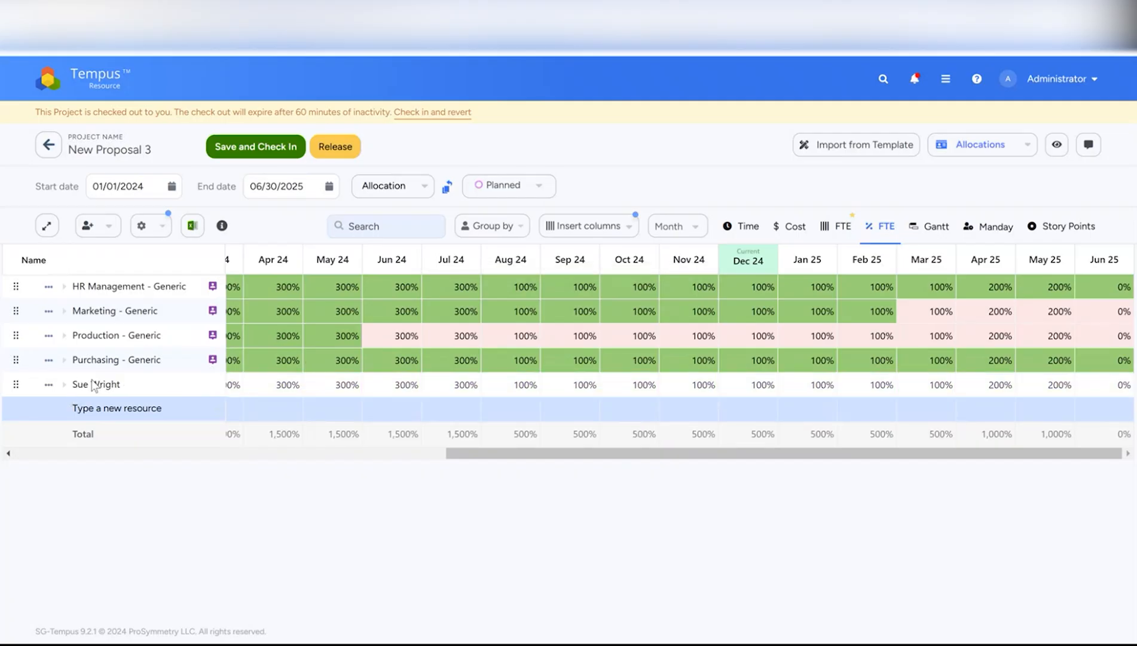
# - Review the replacement person's allocations across all projects in Cross Project Allocation
pyautogui.click(281, 382)
pyautogui.click(333, 387)
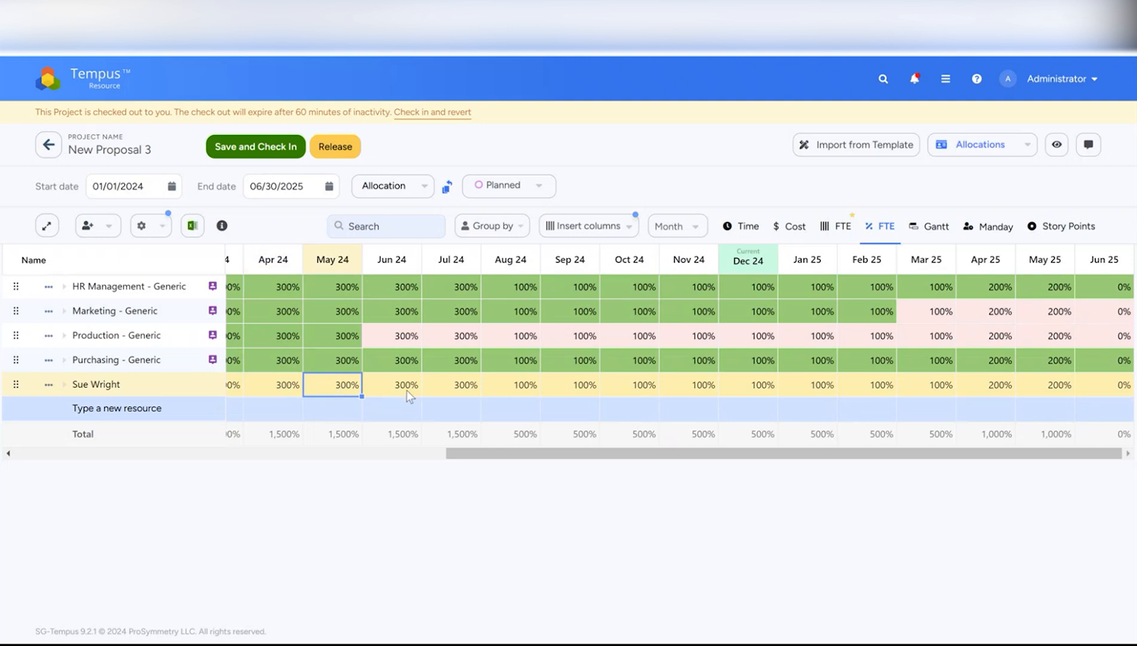
pyautogui.click(433, 384)
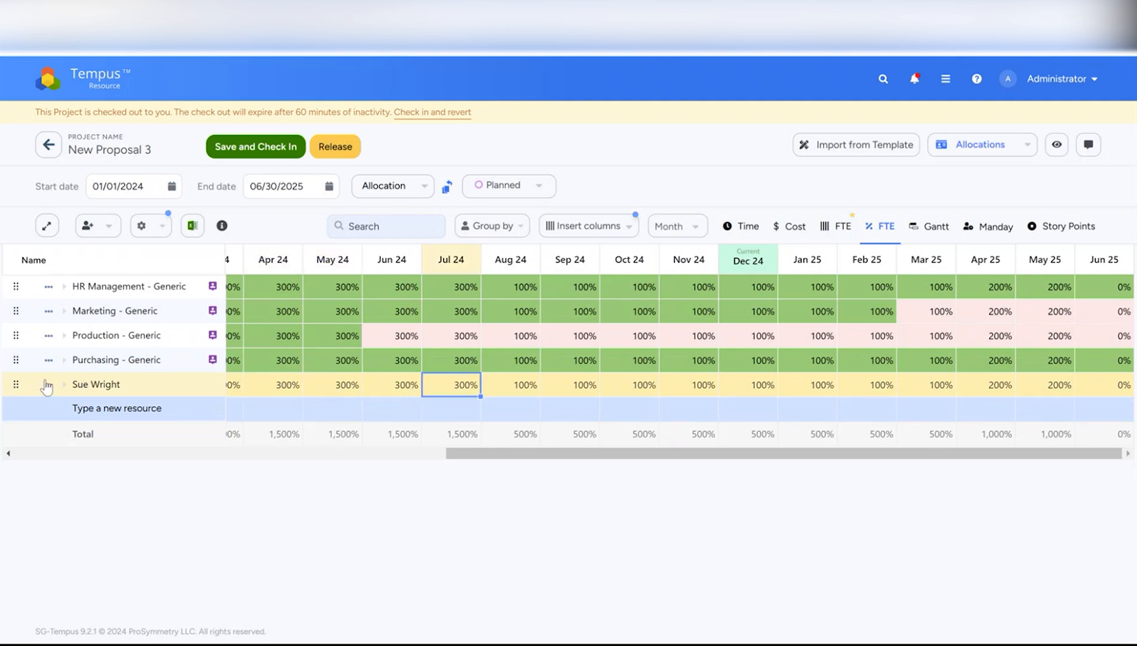
pyautogui.click(48, 384)
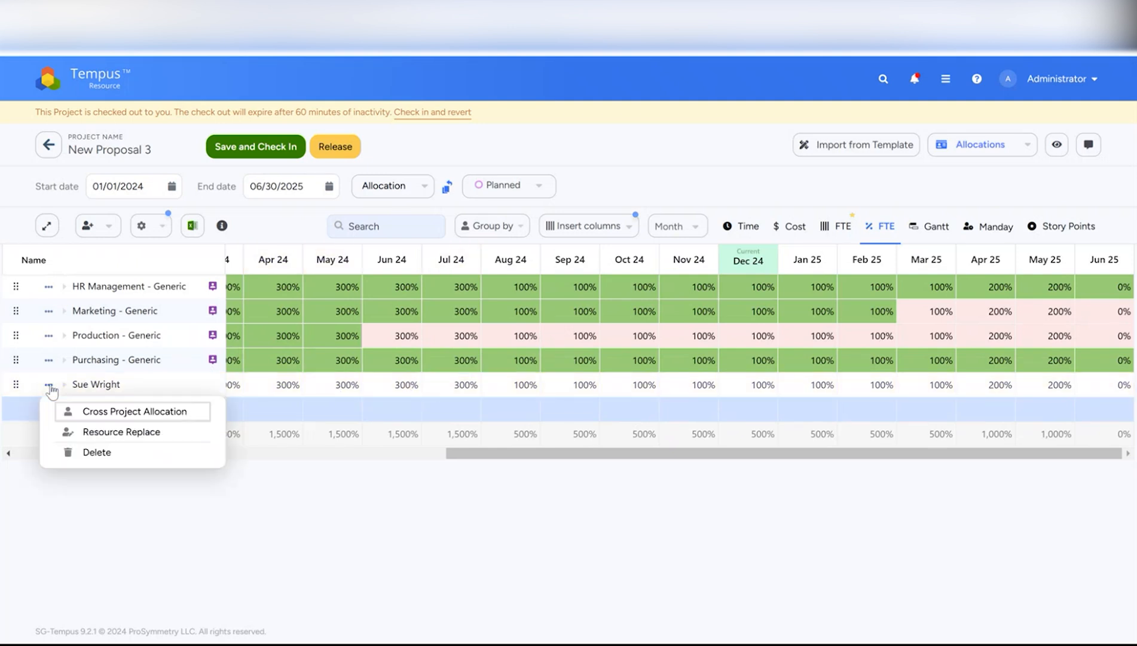
pyautogui.click(130, 411)
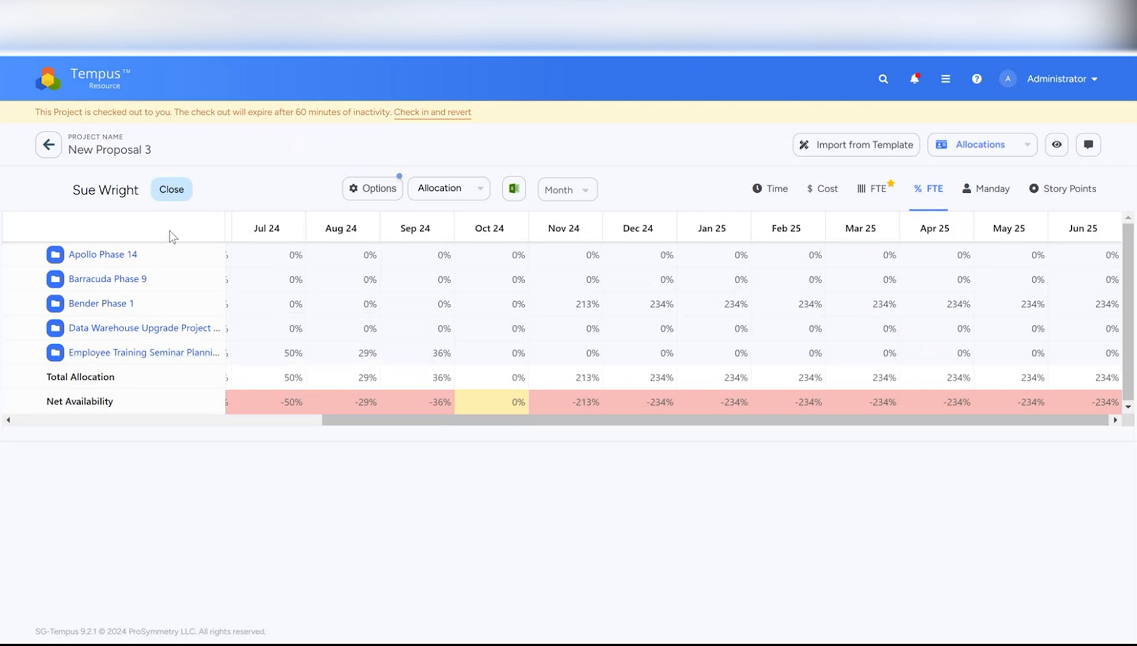
pyautogui.click(173, 195)
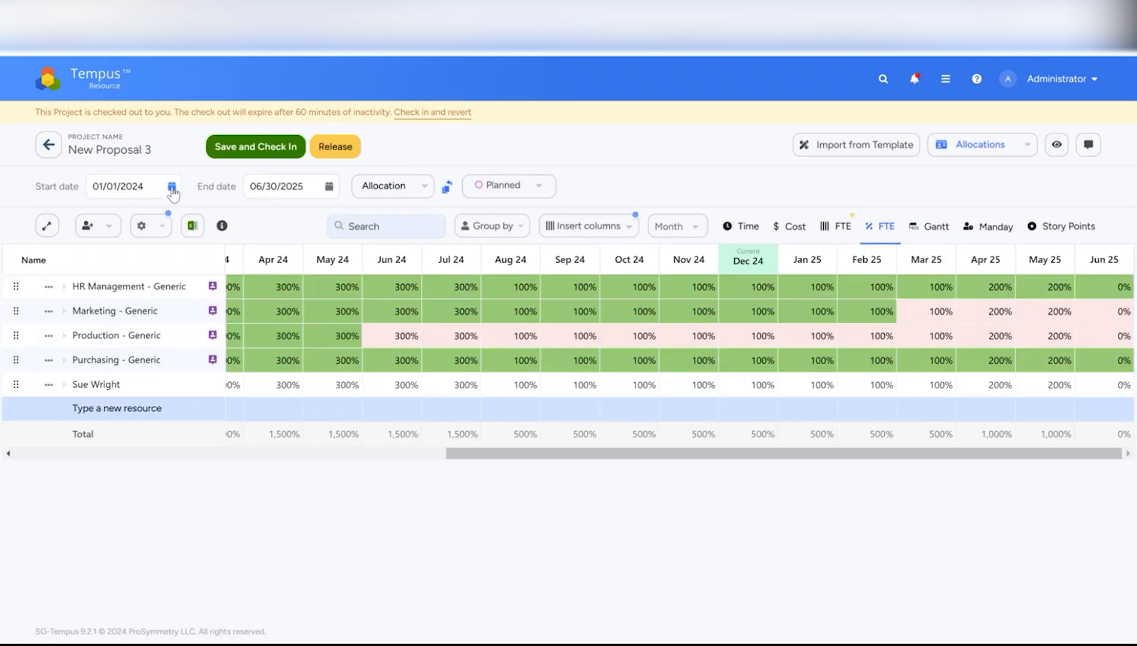
# - Save and check in New Proposal 3, then return to the home dashboard
pyautogui.click(50, 150)
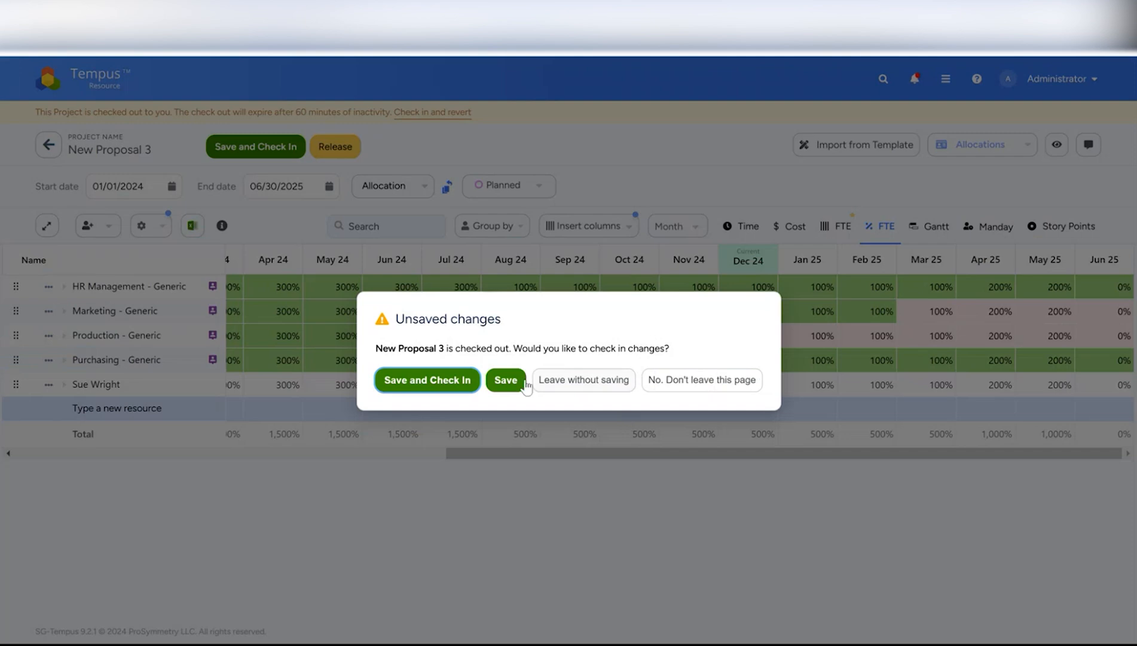
pyautogui.click(459, 382)
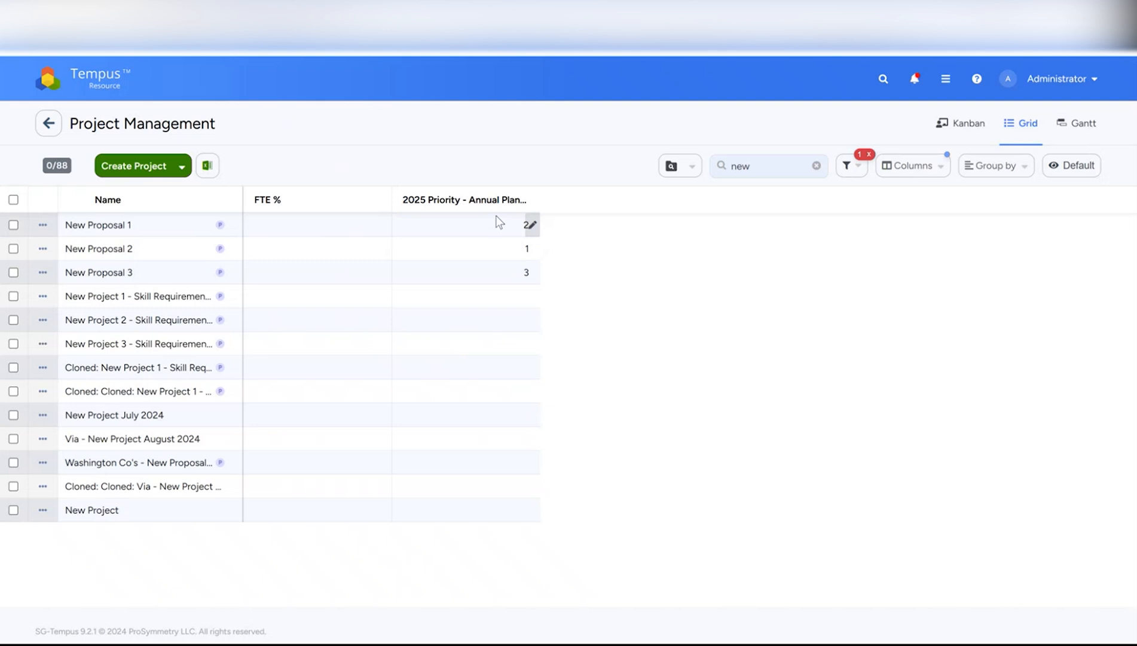
pyautogui.click(112, 90)
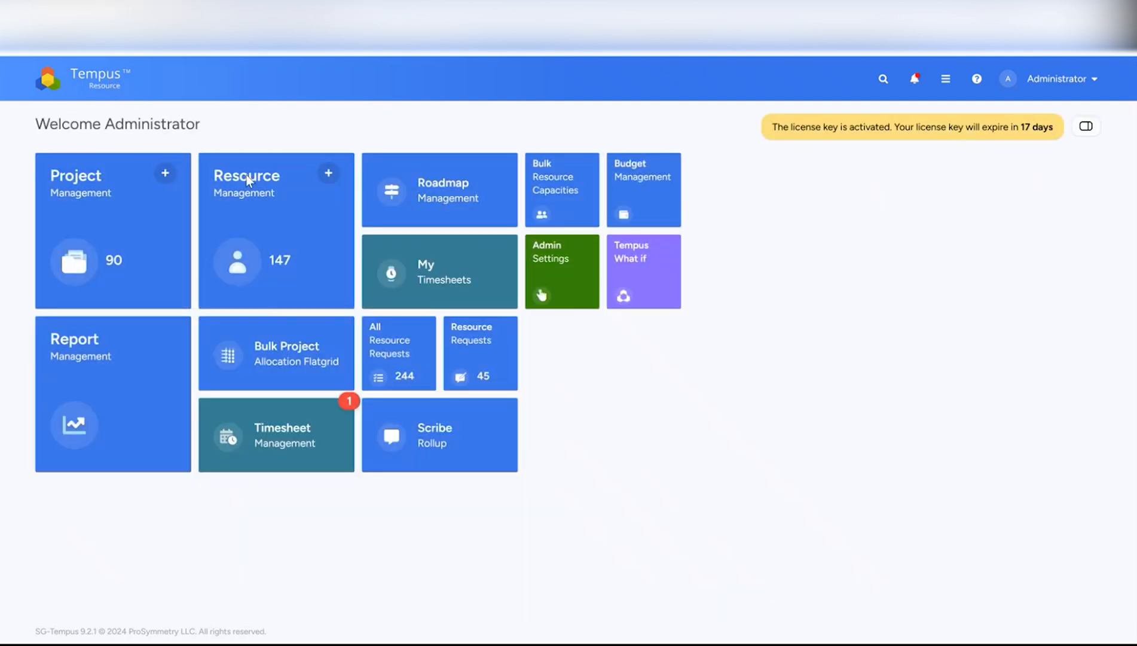
# - Open the Department Planning what-if model and insert the 2025 Priority - Annual Planning column
pyautogui.click(644, 279)
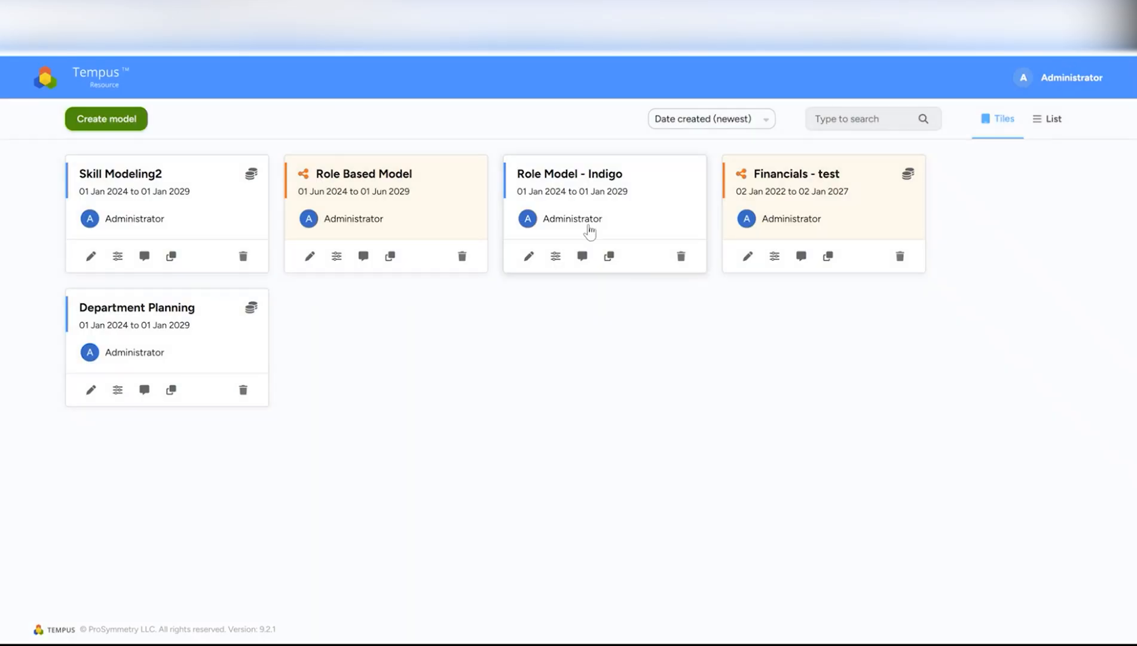
pyautogui.click(178, 329)
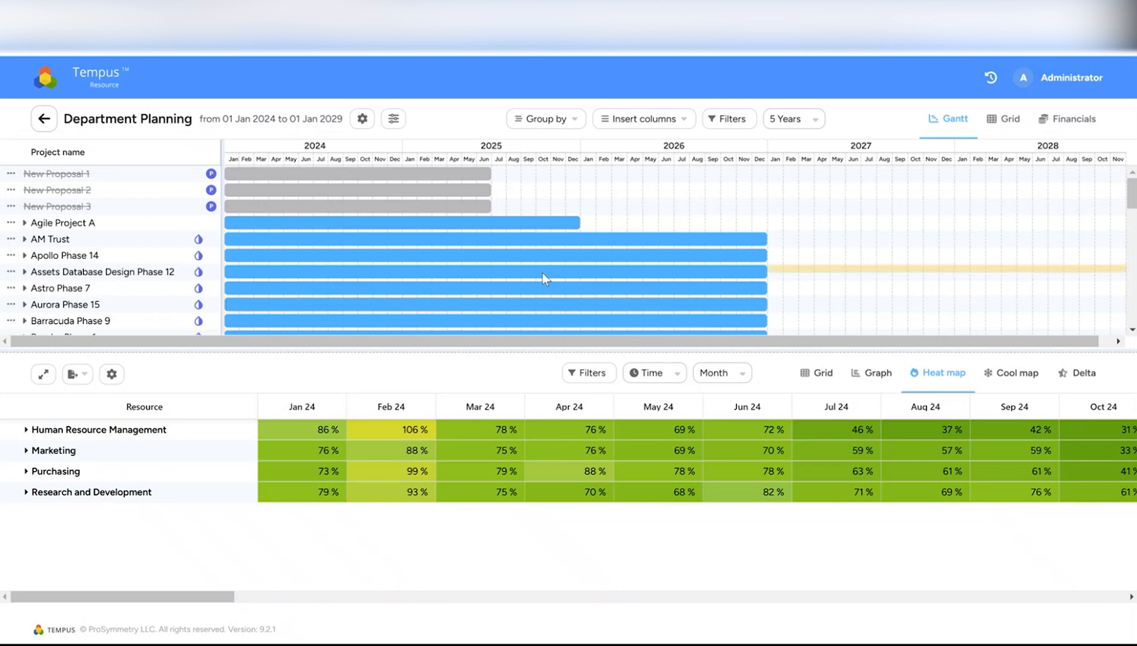
pyautogui.click(639, 119)
pyautogui.click(628, 186)
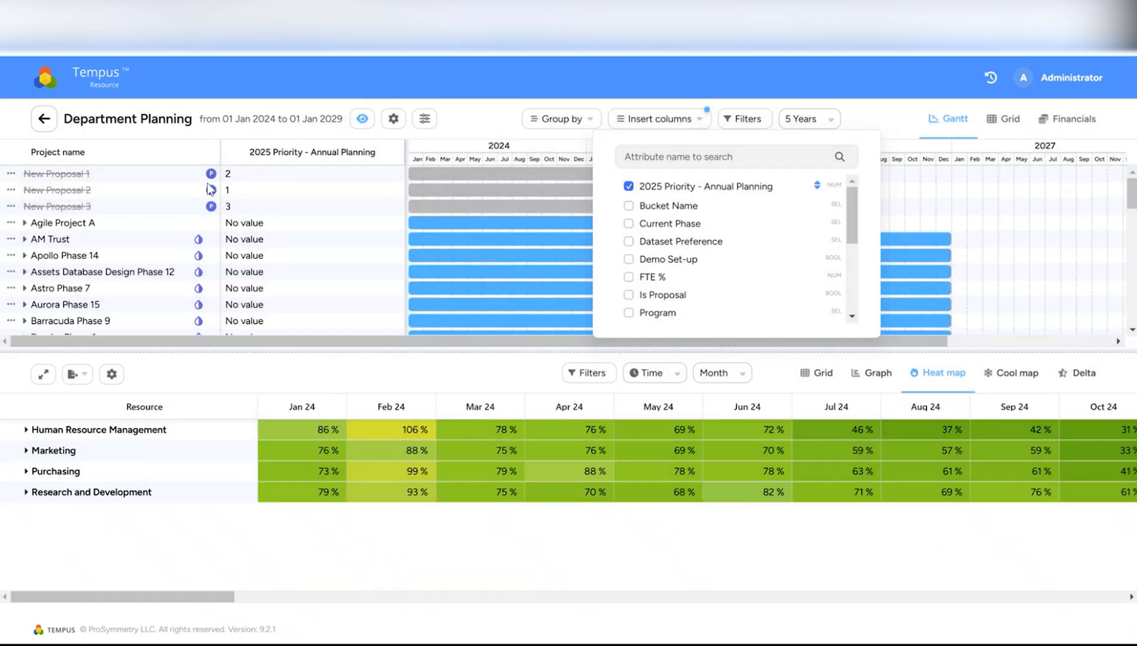
pyautogui.click(607, 97)
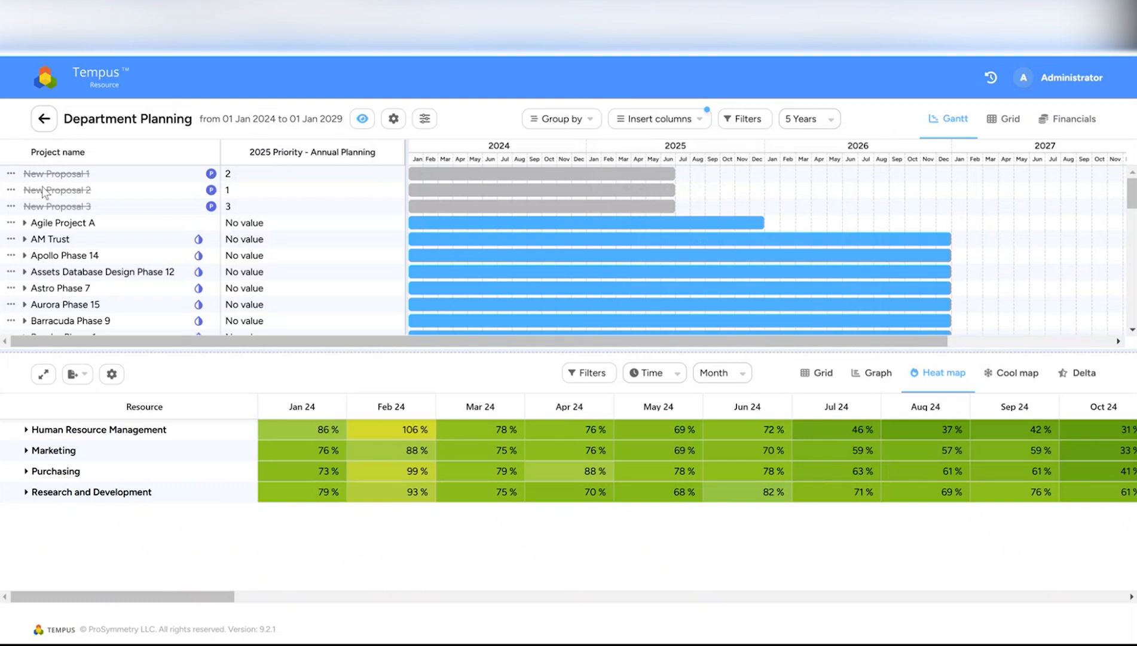
# - Include New Proposal 2, New Proposal 1 and New Proposal 3 in the model
pyautogui.click(9, 191)
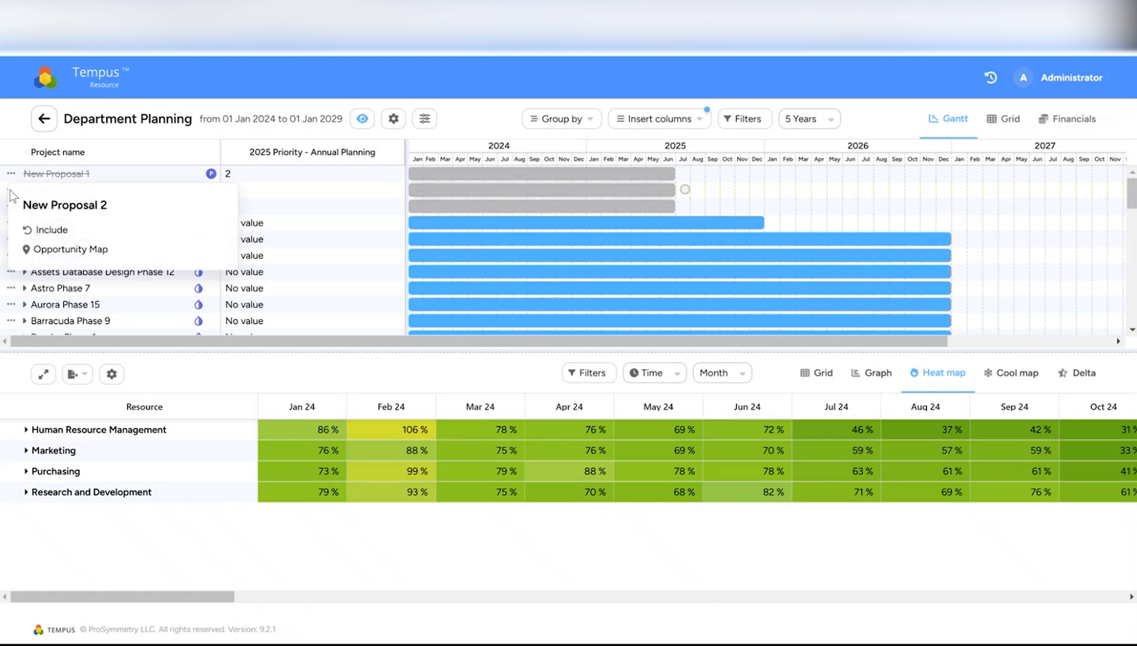
pyautogui.click(41, 235)
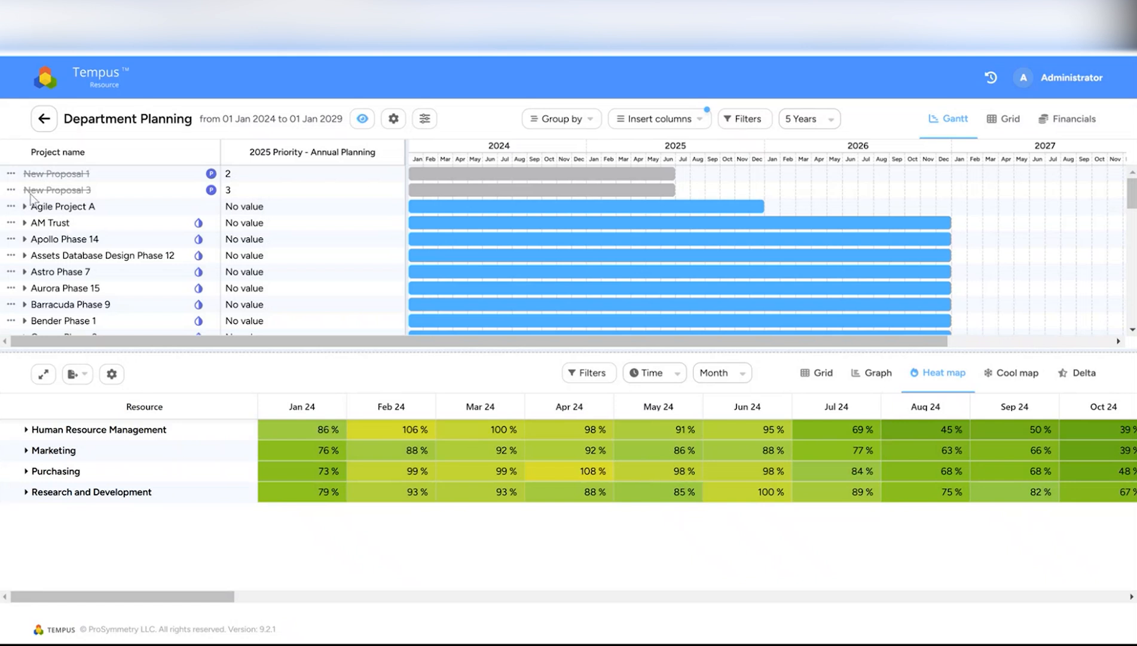
pyautogui.click(11, 175)
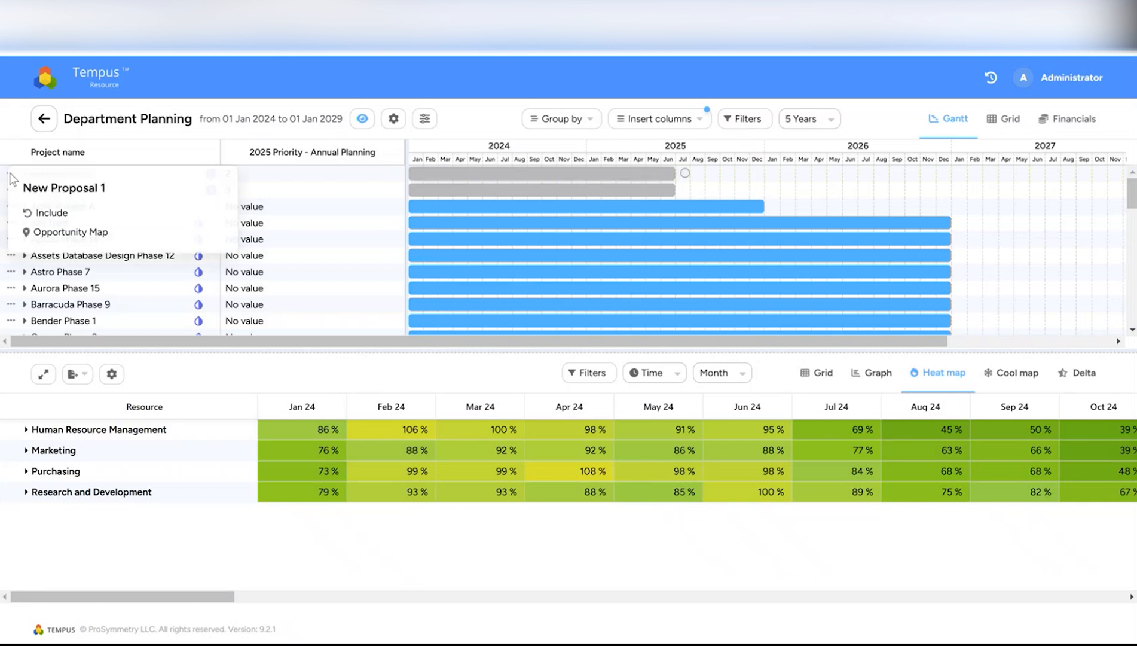
pyautogui.click(53, 217)
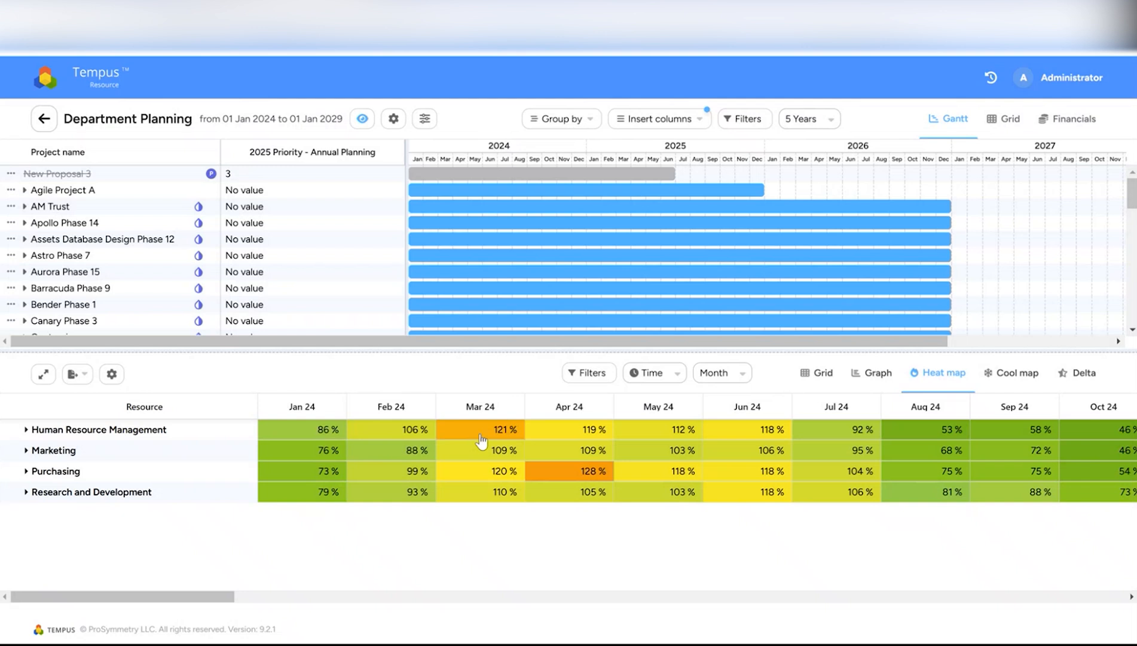
pyautogui.click(11, 174)
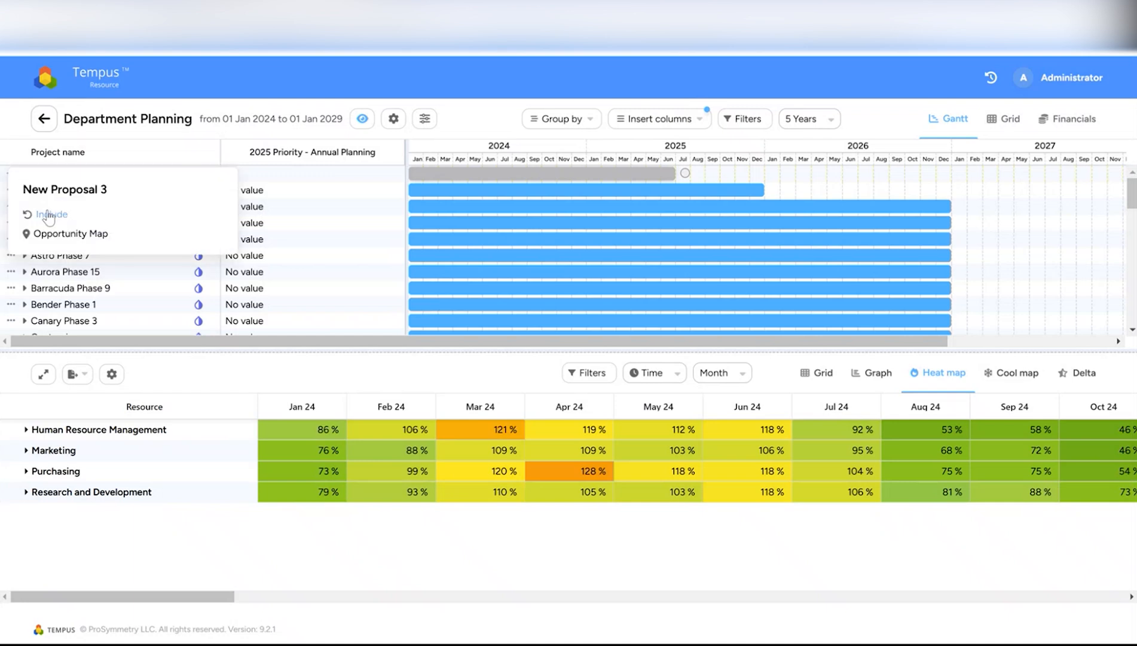
pyautogui.click(48, 215)
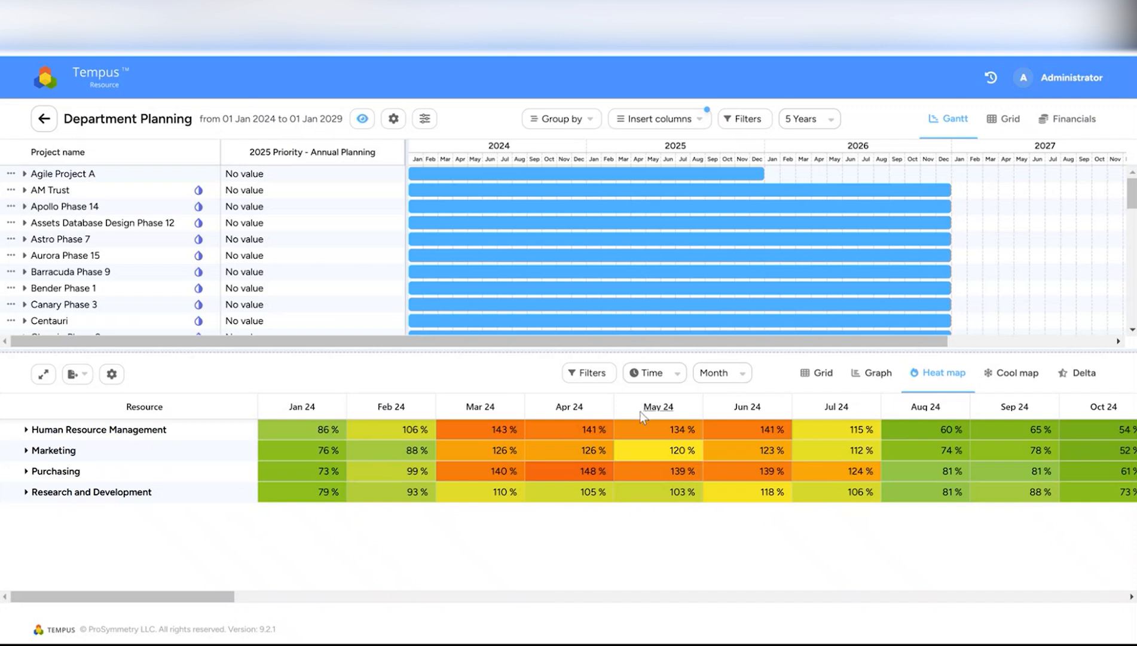
# - Exit the what-if model to the home dashboard and open Admin Settings
pyautogui.click(90, 83)
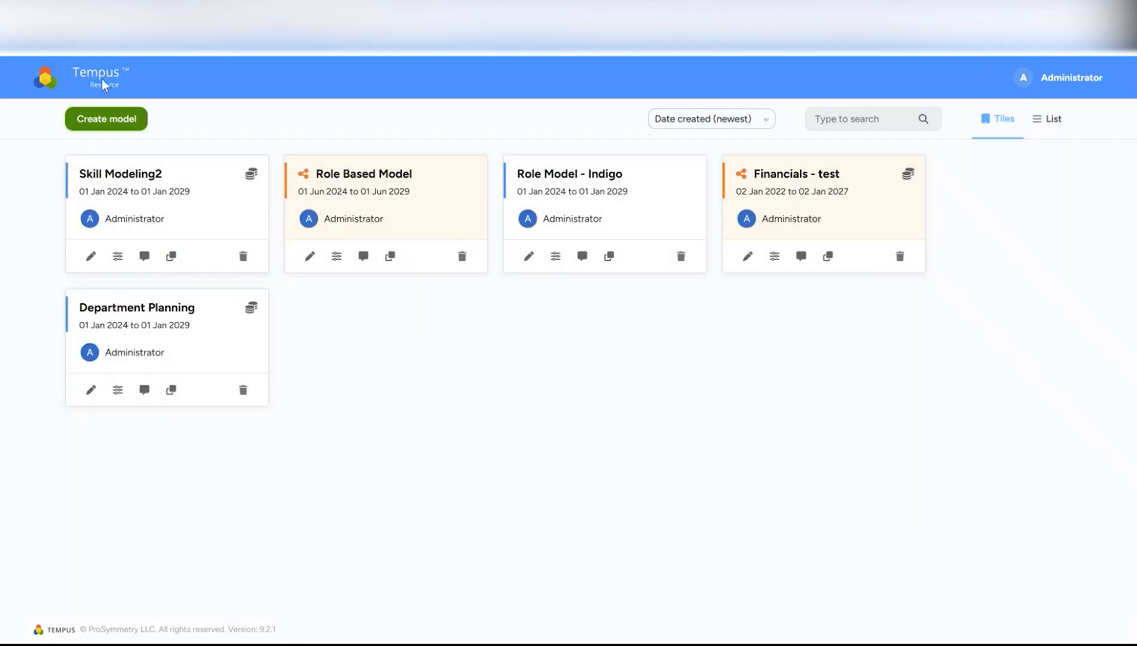
pyautogui.hotkey('ctrl', 'shift', 'Tab')
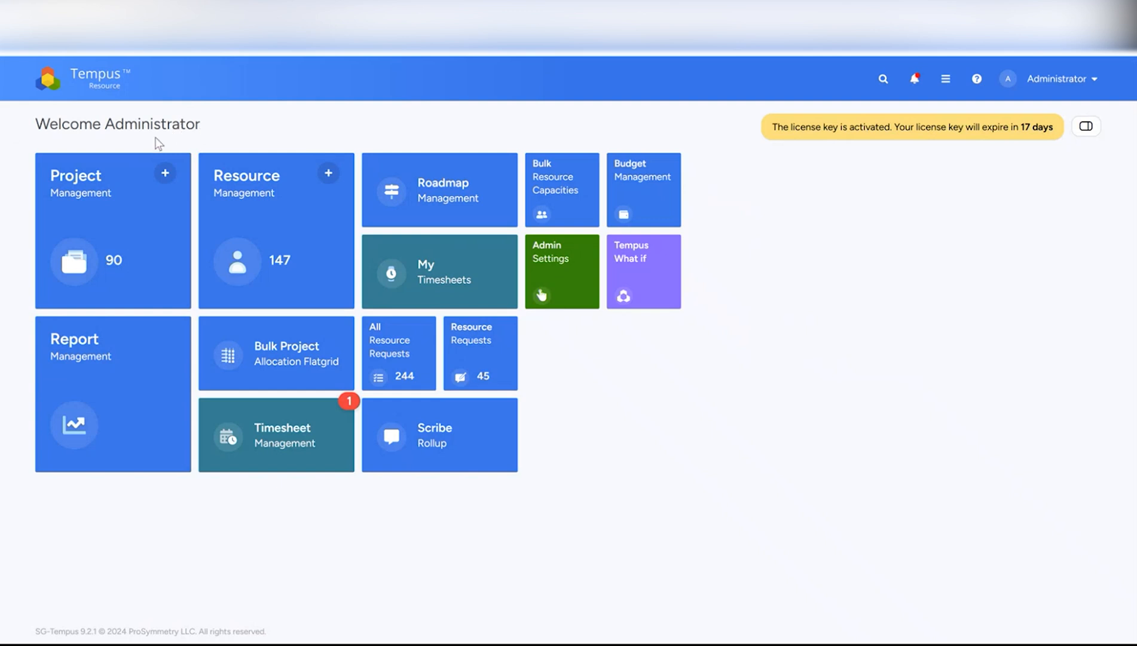
pyautogui.click(567, 262)
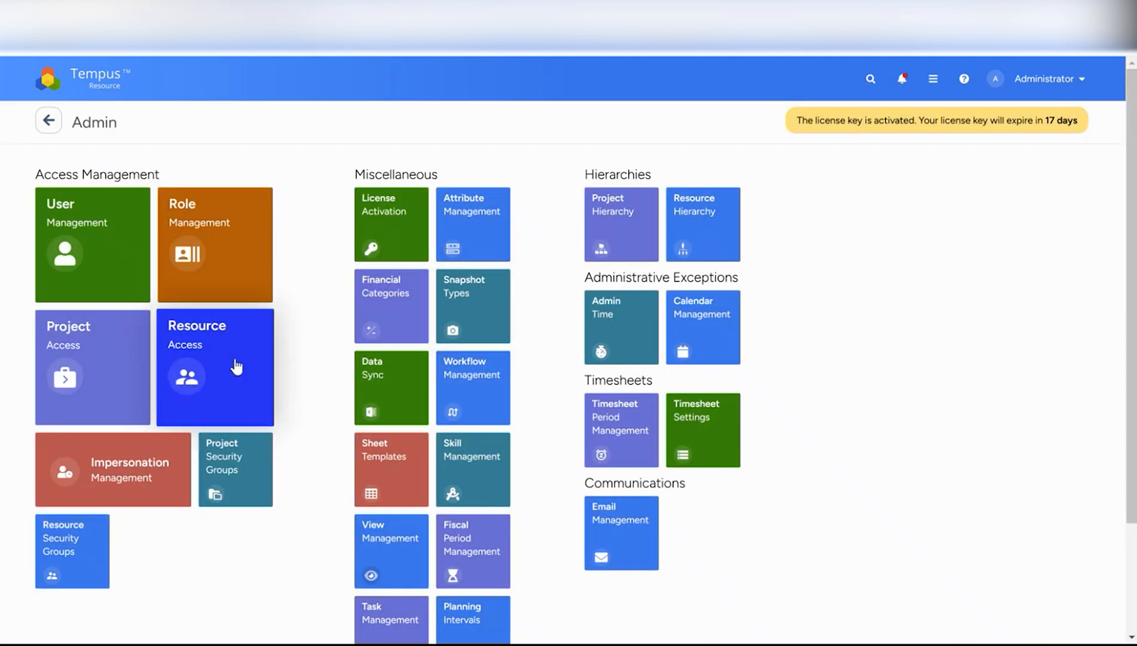
pyautogui.scroll(-1, 233, 364)
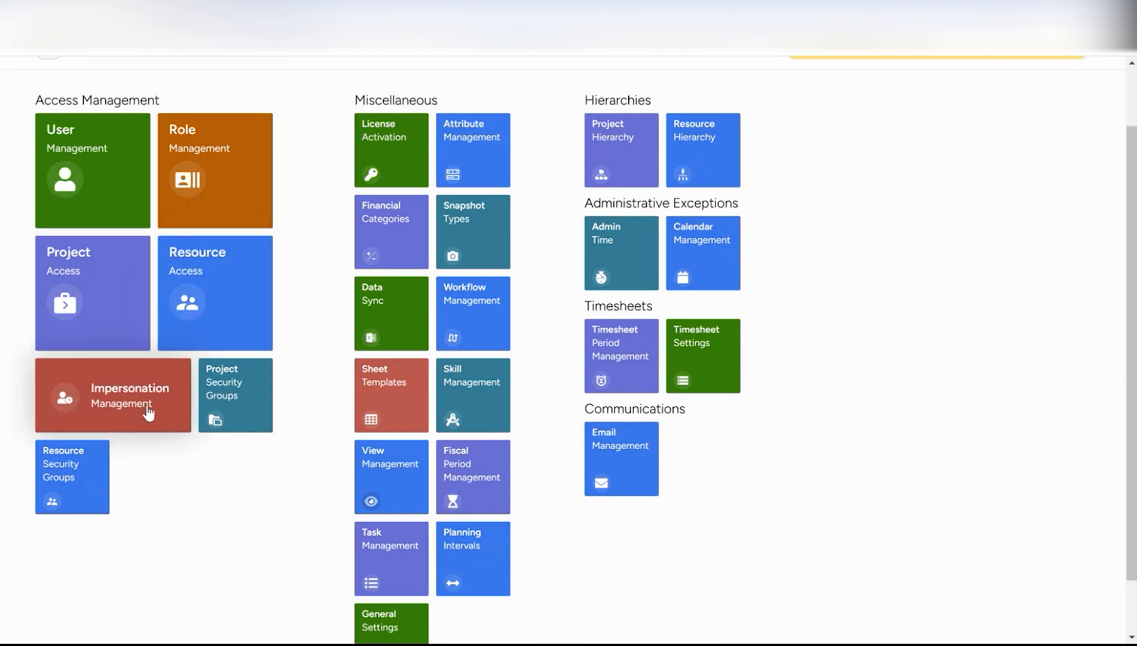
# - Create a project security group named '2025 Annual Planning', then go back to the dashboard
pyautogui.click(217, 416)
pyautogui.click(177, 179)
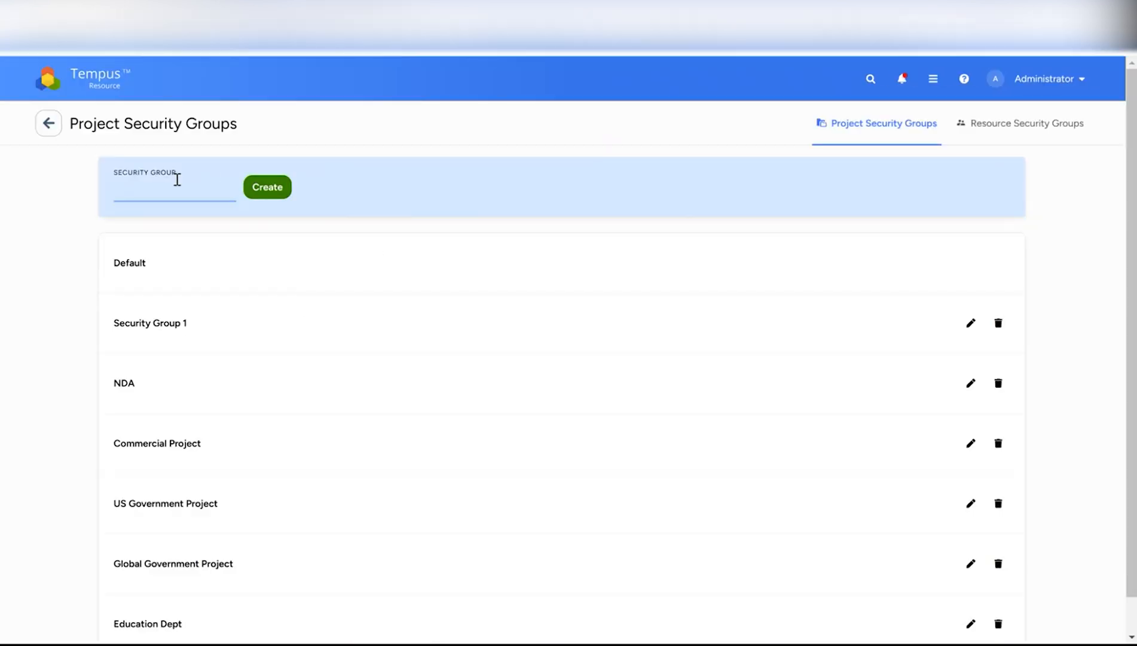
pyautogui.write('2025 Annual P')
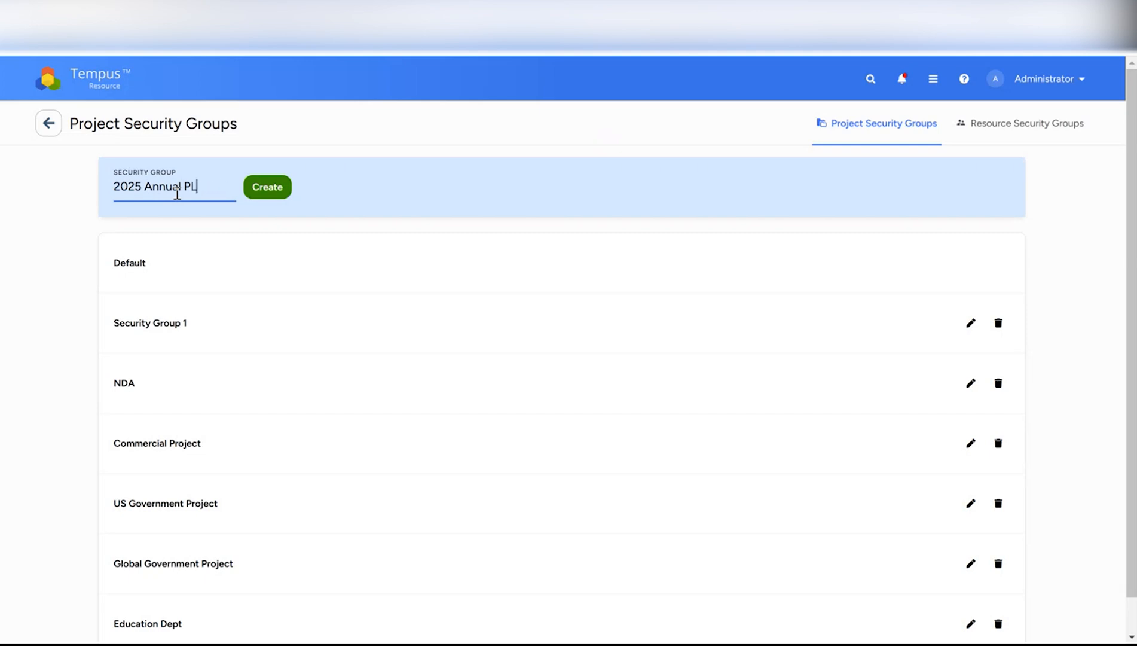
pyautogui.write('lanning')
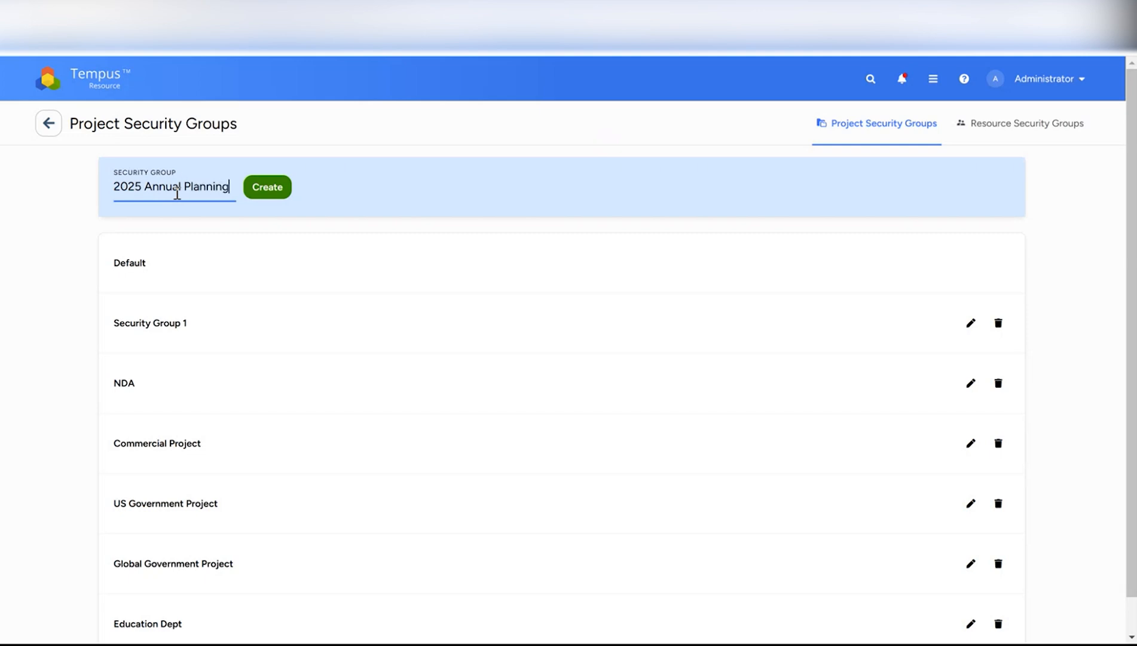
pyautogui.click(283, 189)
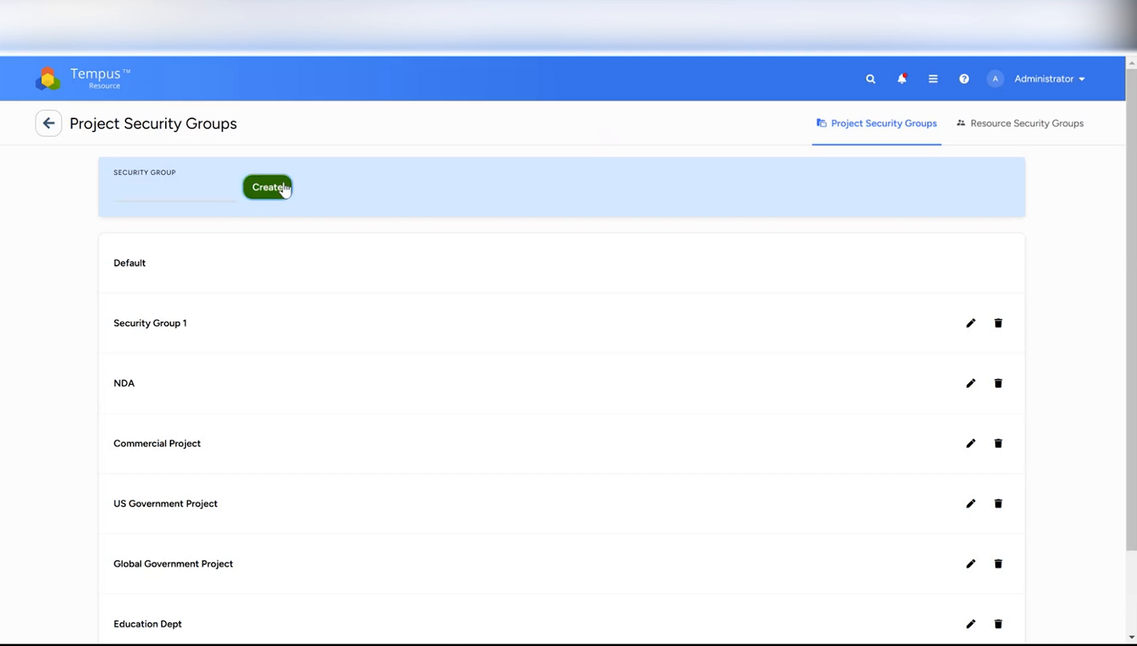
pyautogui.click(99, 82)
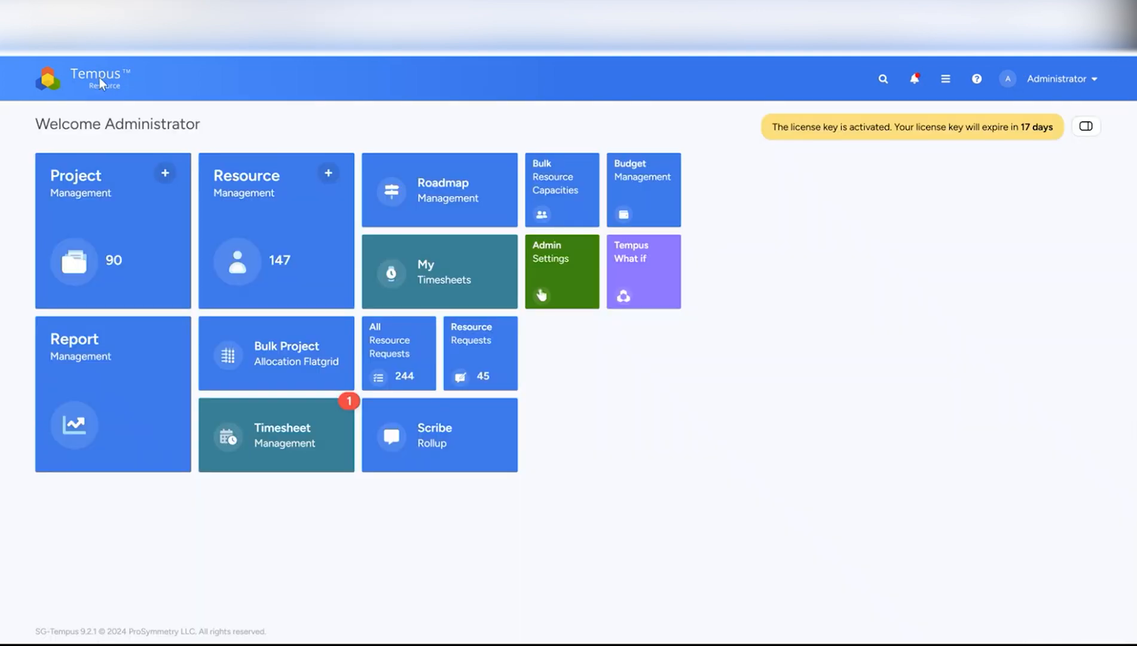
# - Add the Security Group column to the Project Management grid
pyautogui.click(97, 194)
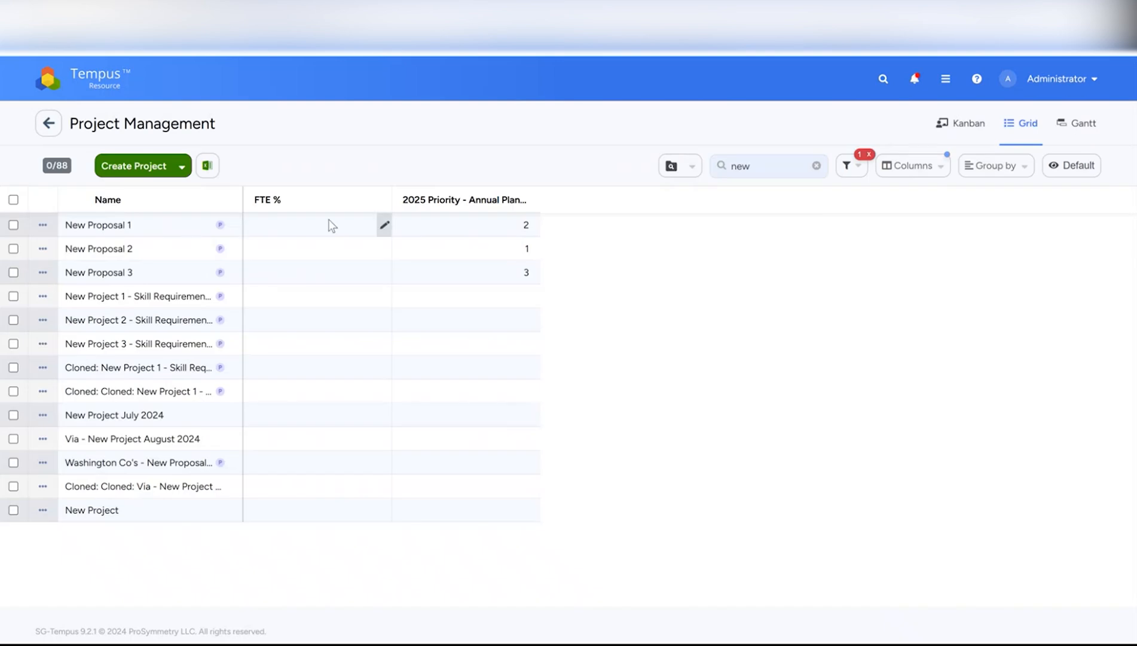
pyautogui.click(903, 172)
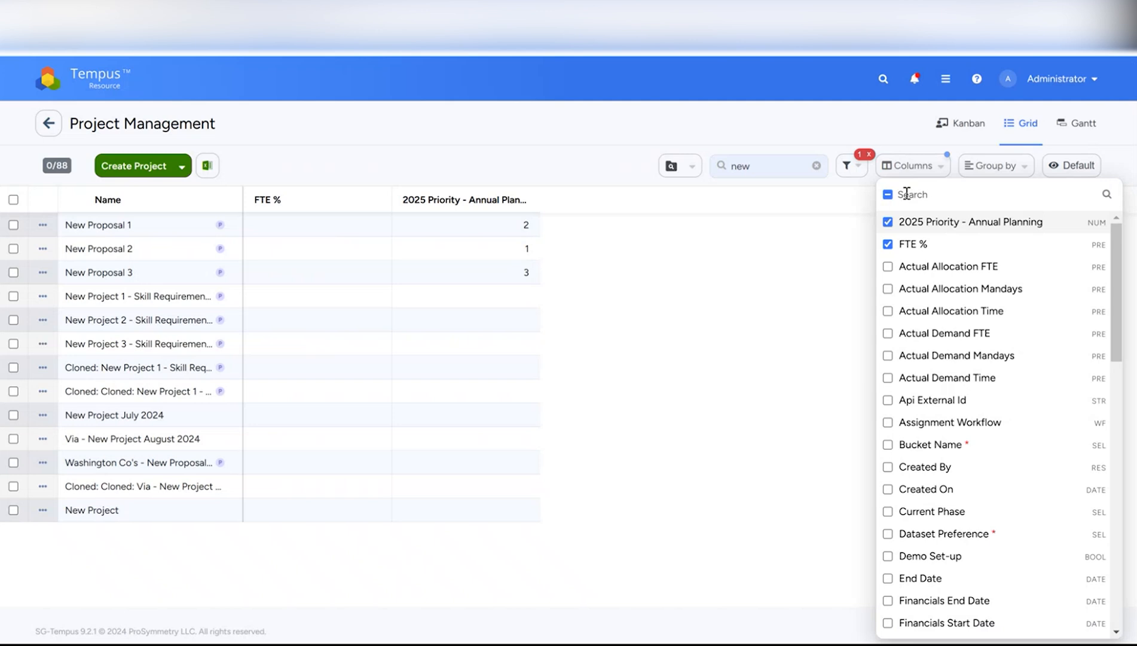
pyautogui.write('sec')
pyautogui.click(888, 222)
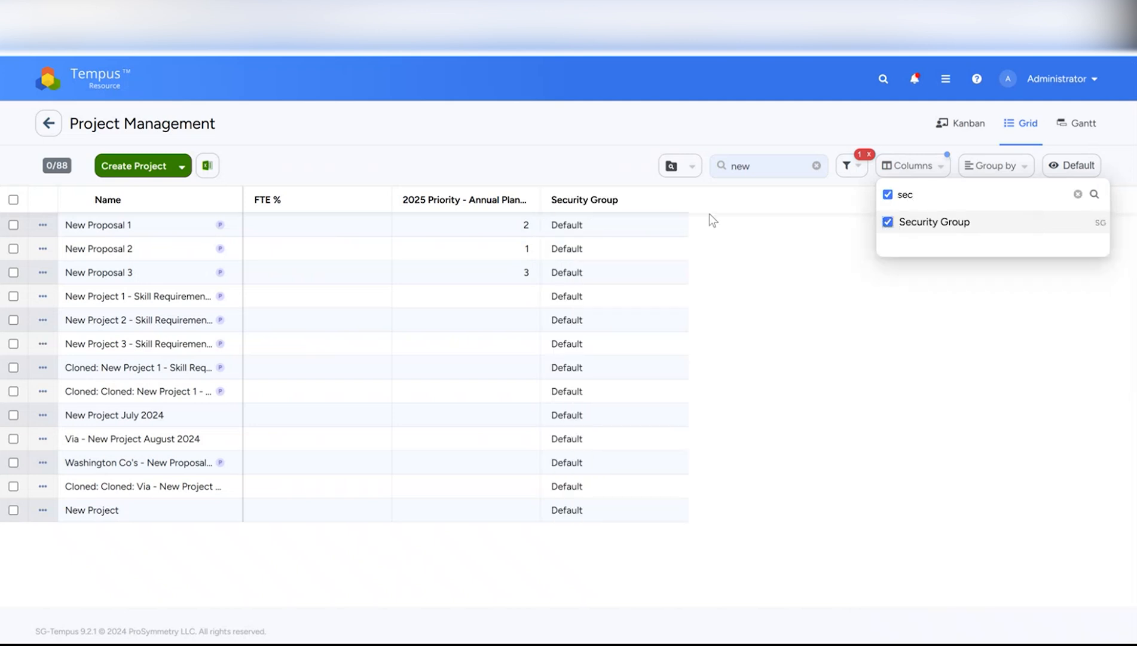
# - Set New Proposals 1, 2 and 3 to the 2025 Annual Planning security group and save
pyautogui.click(13, 225)
pyautogui.click(13, 248)
pyautogui.click(13, 296)
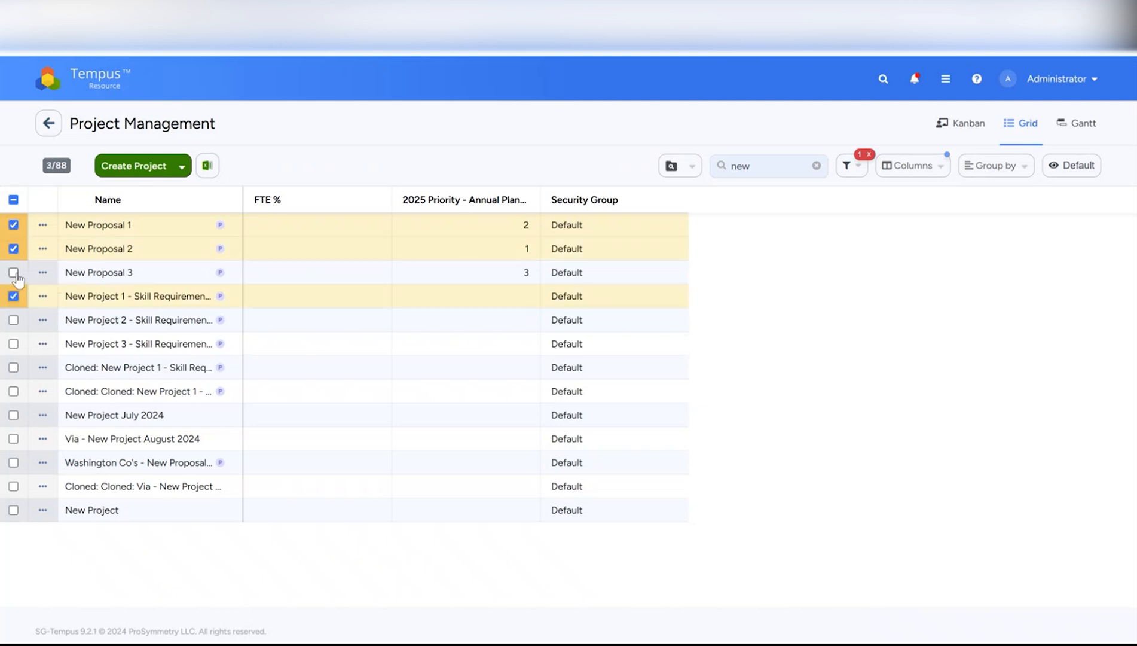
pyautogui.click(13, 296)
pyautogui.click(13, 272)
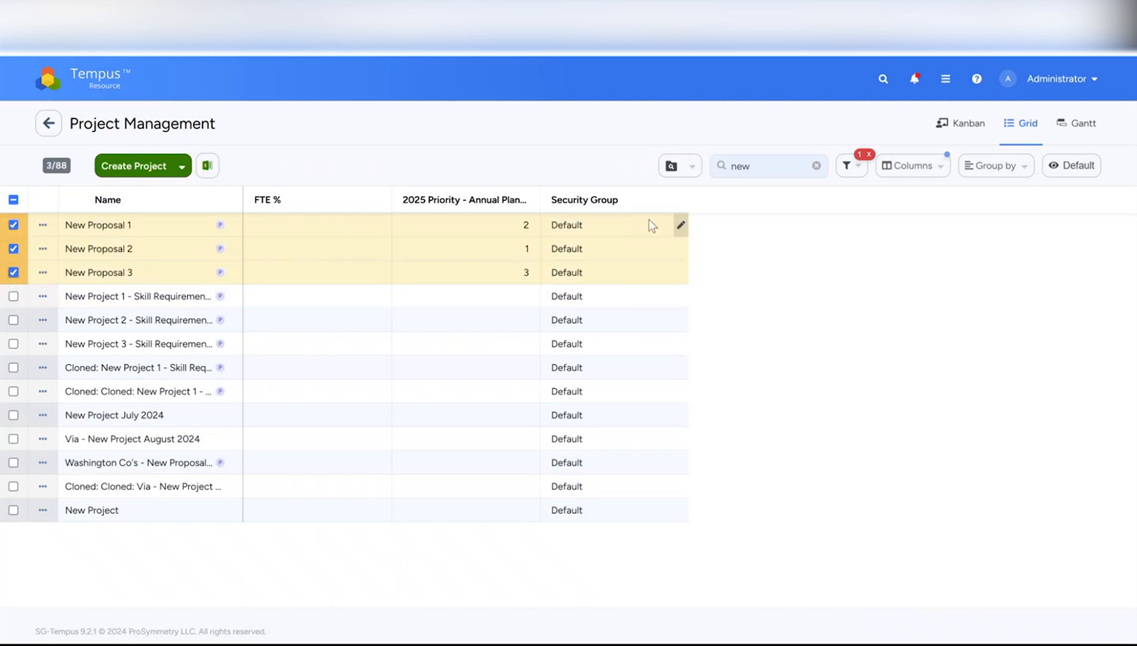
pyautogui.click(681, 227)
pyautogui.click(611, 312)
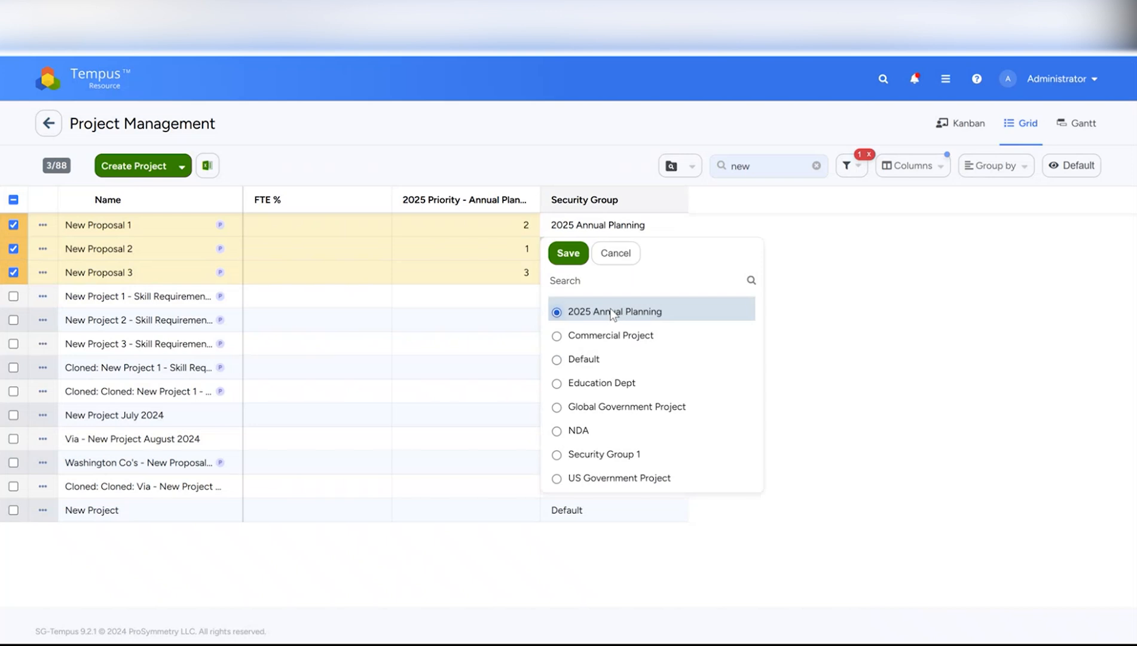
pyautogui.click(568, 253)
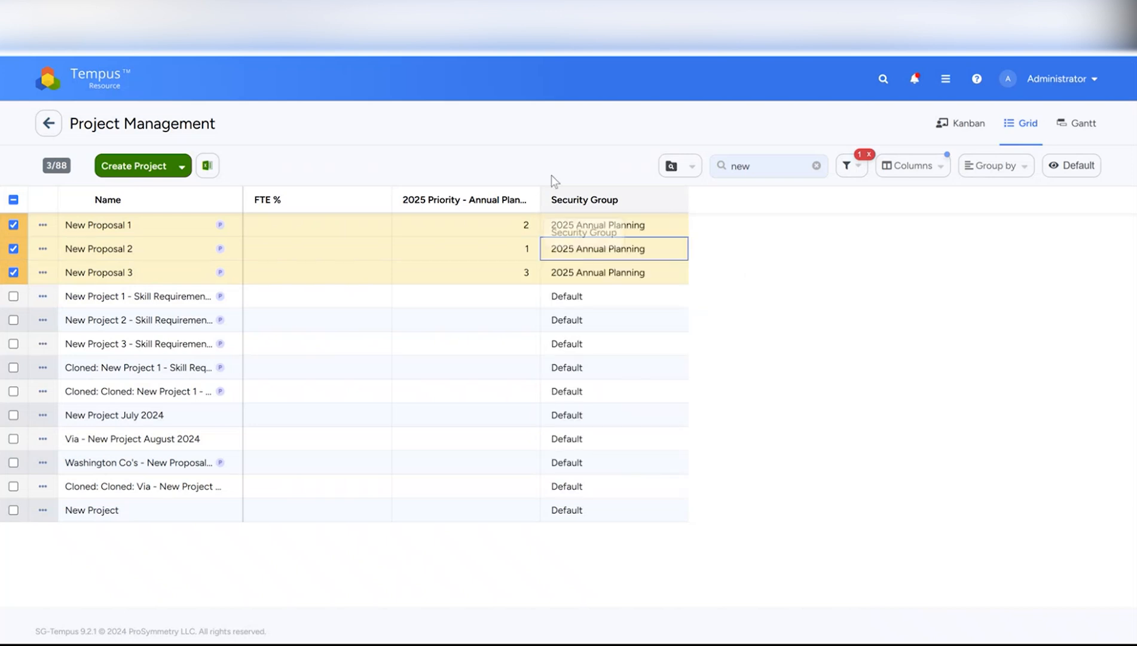
pyautogui.click(102, 78)
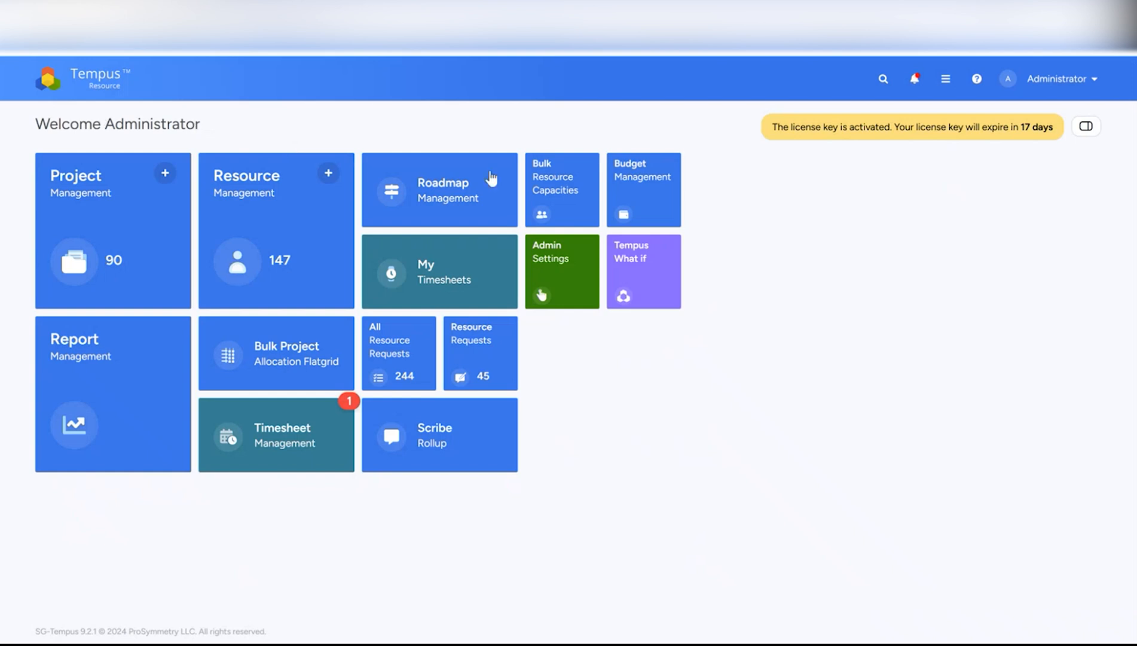
# - Open the Project Access rules in Admin Settings
pyautogui.click(554, 261)
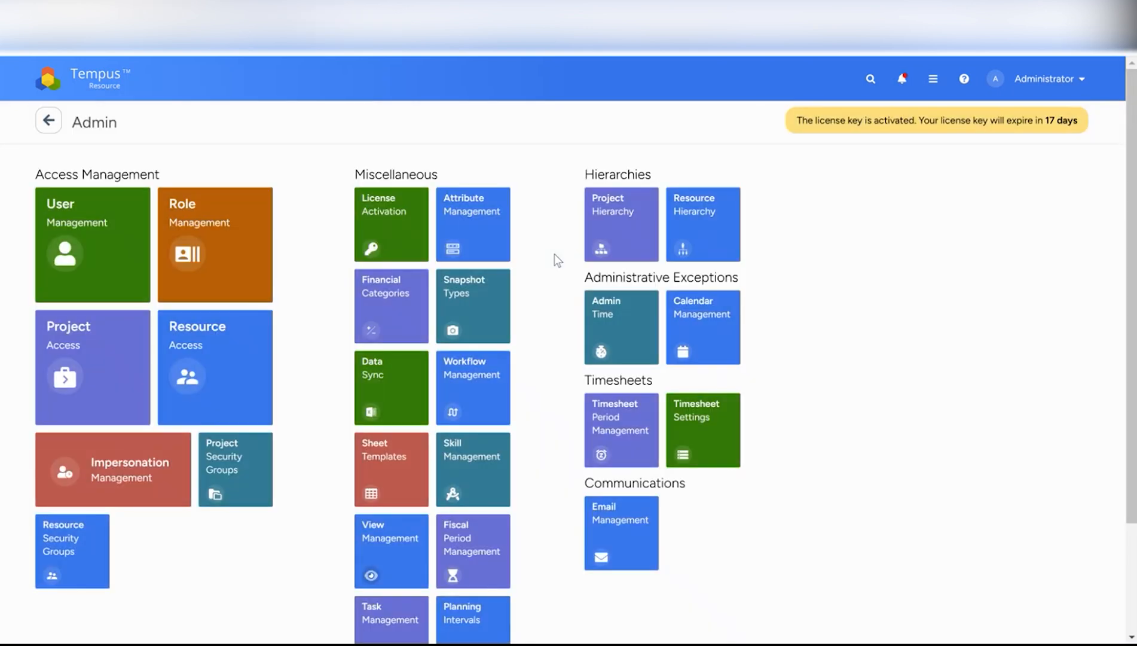
pyautogui.click(210, 214)
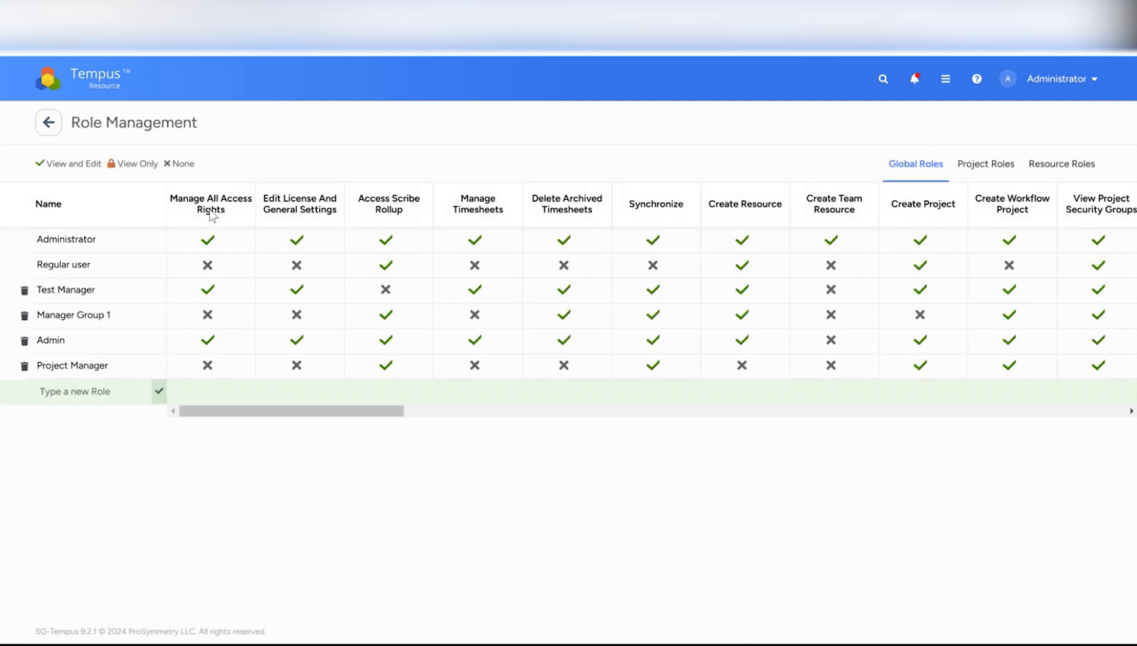
pyautogui.click(54, 132)
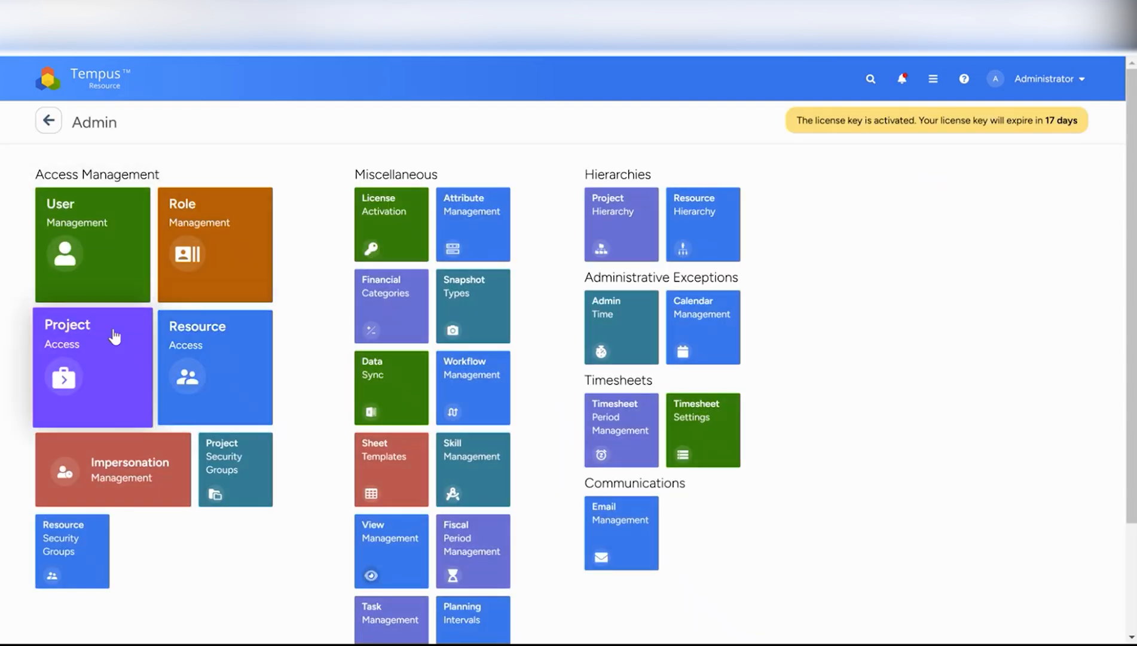
pyautogui.click(86, 343)
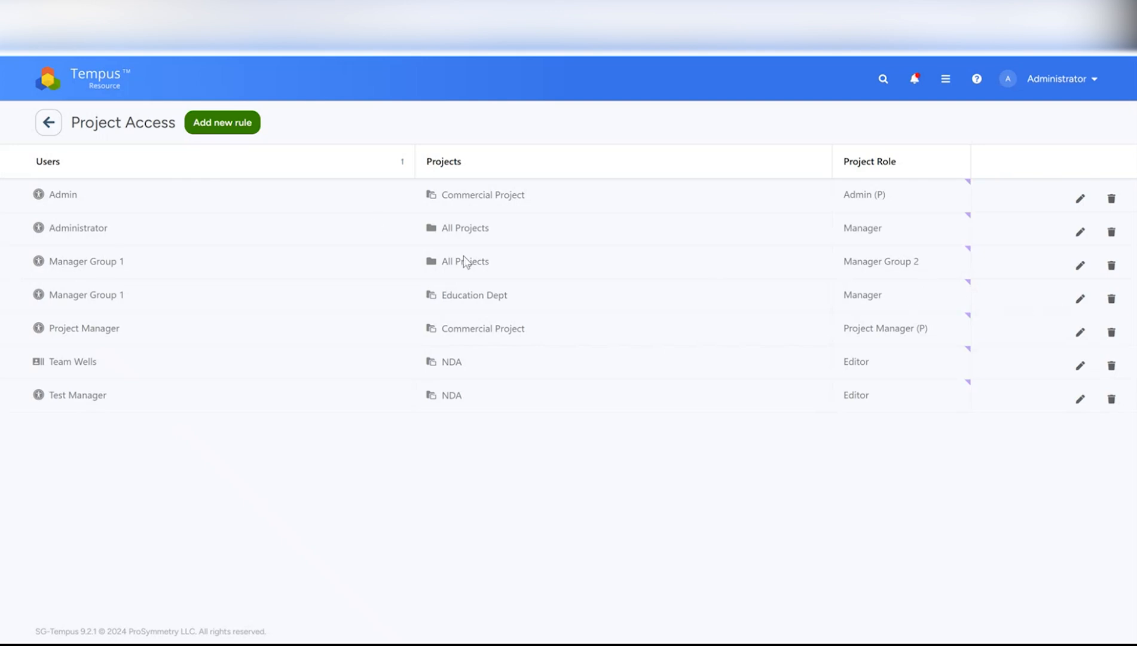
# - Untick 2025 Annual Planning in the Manager Group 1 All Projects rule and save it
pyautogui.click(1081, 266)
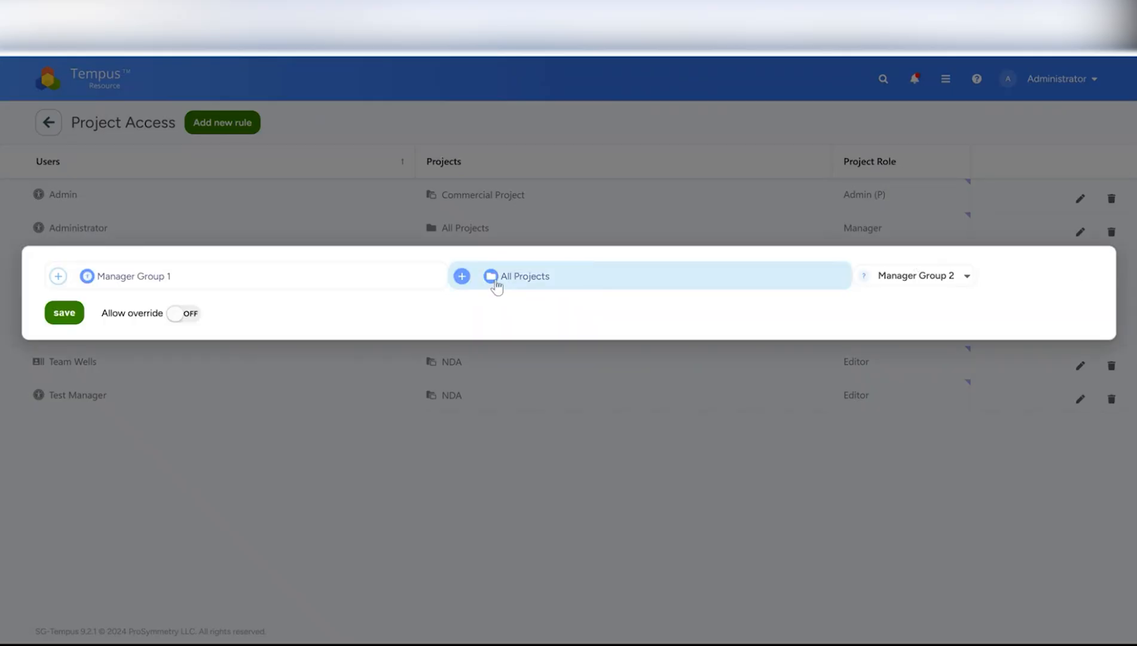
pyautogui.click(497, 287)
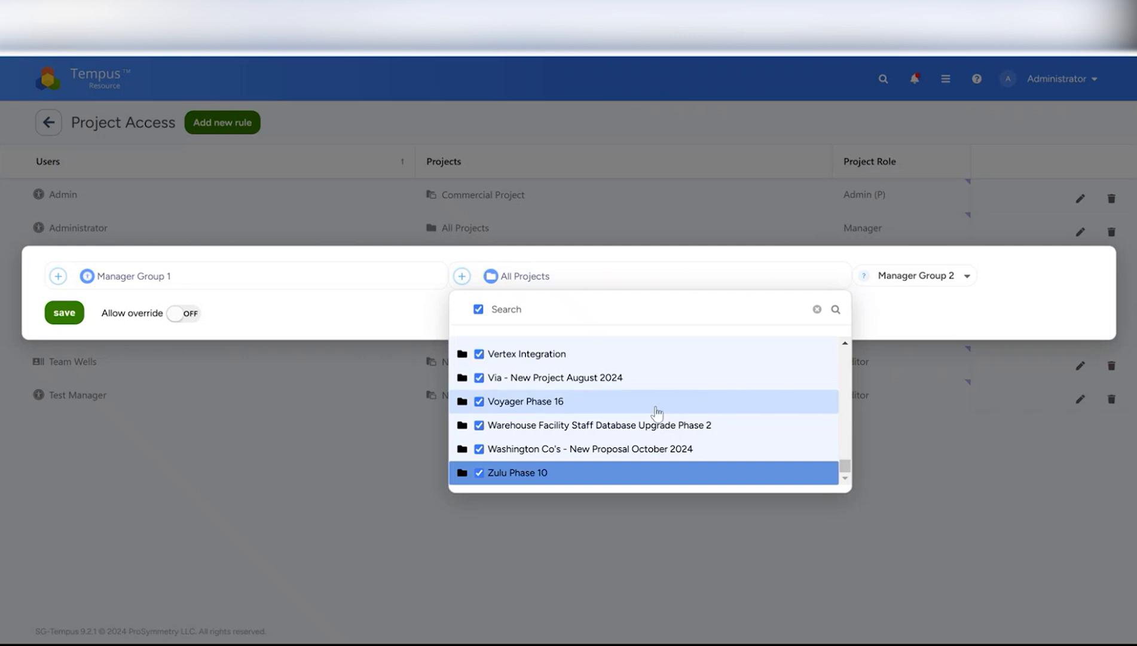
pyautogui.moveTo(844, 470); pyautogui.dragTo(845, 356)
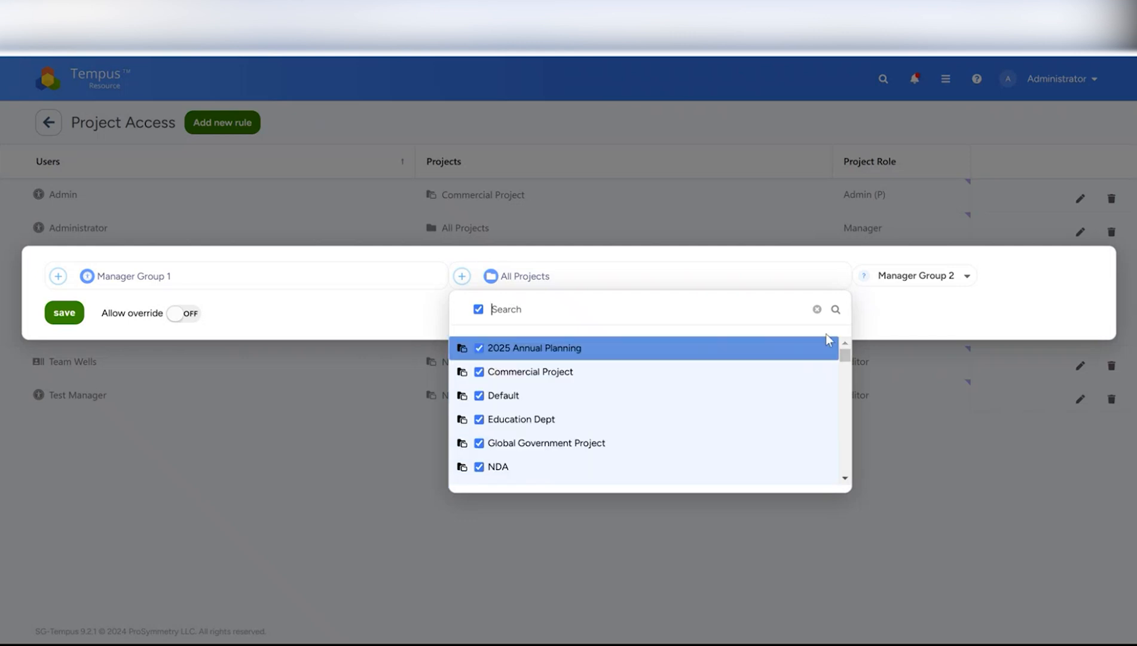
pyautogui.click(479, 348)
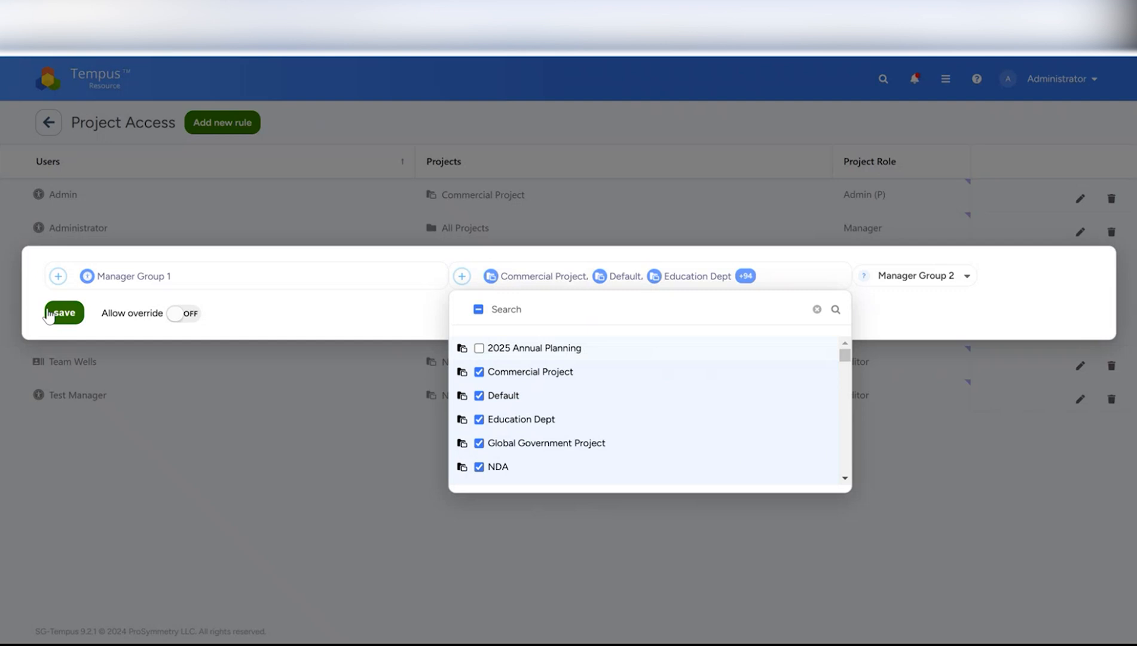
pyautogui.click(57, 315)
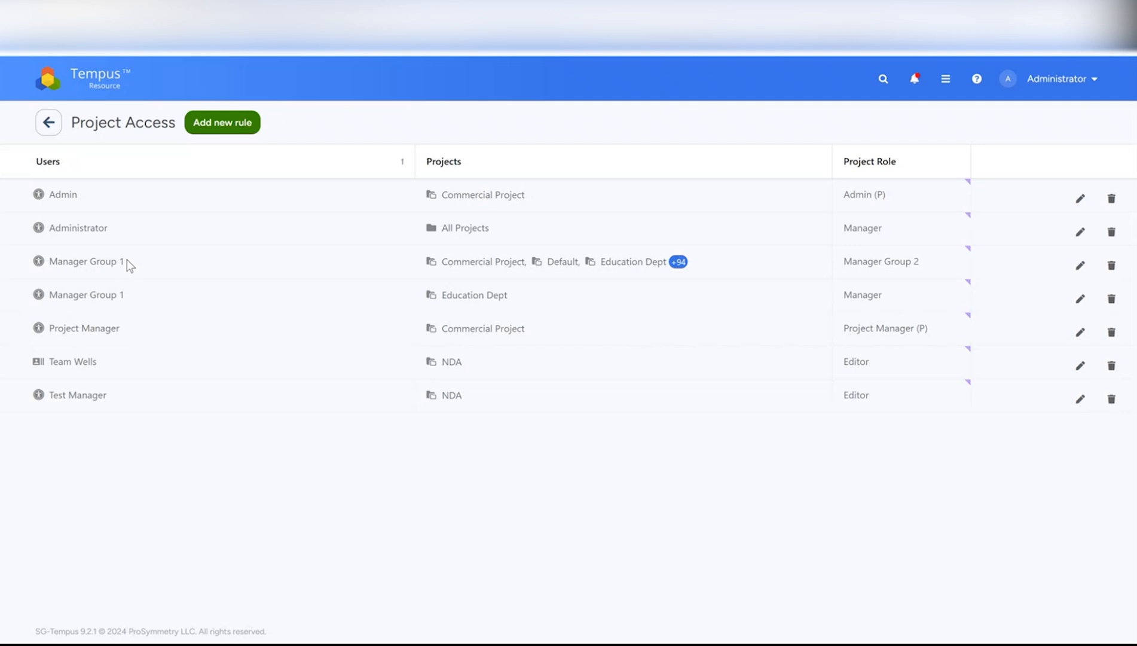
pyautogui.click(99, 84)
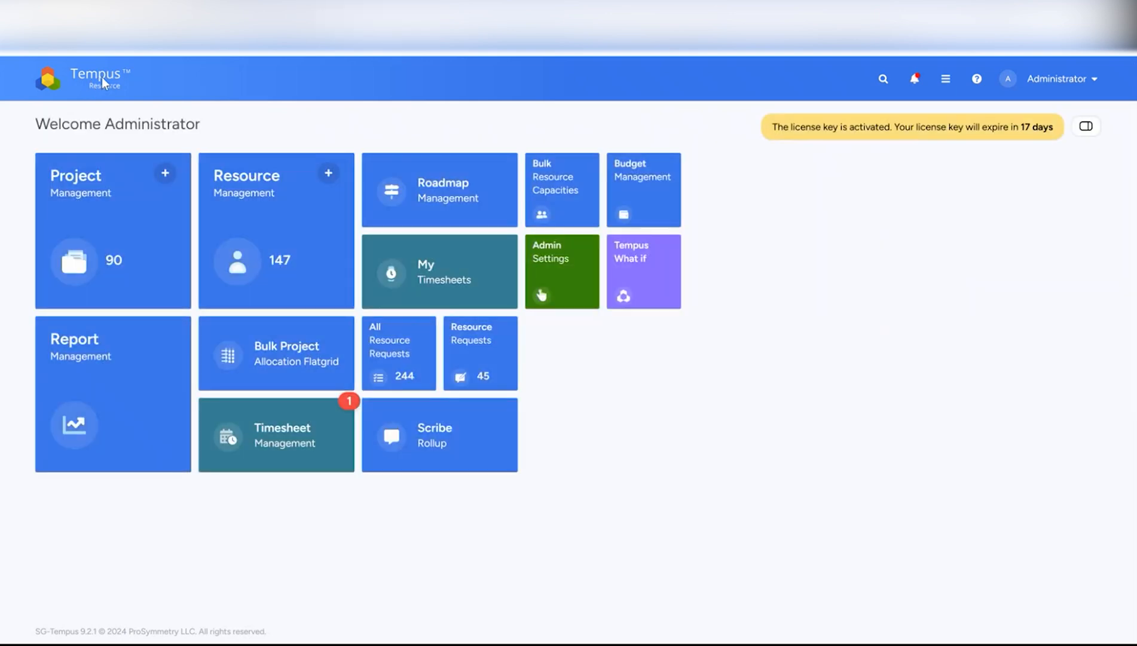